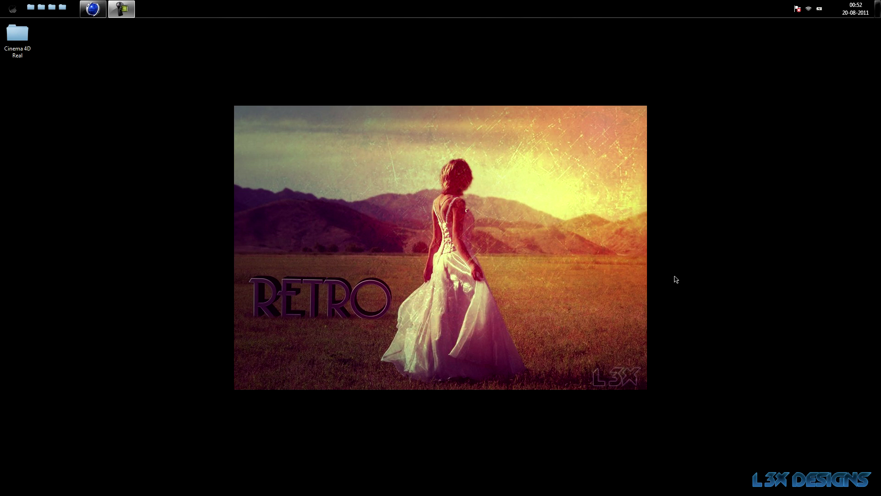
drag(238, 247, 420, 324)
click(334, 139)
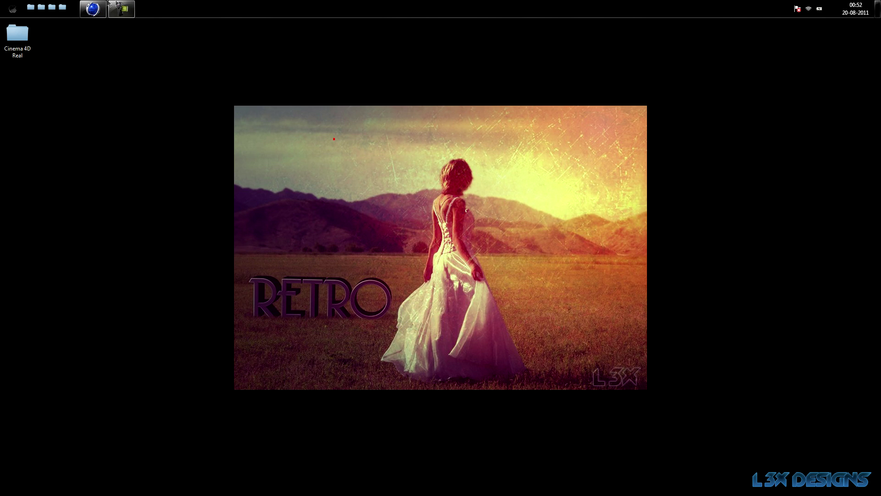
click(121, 7)
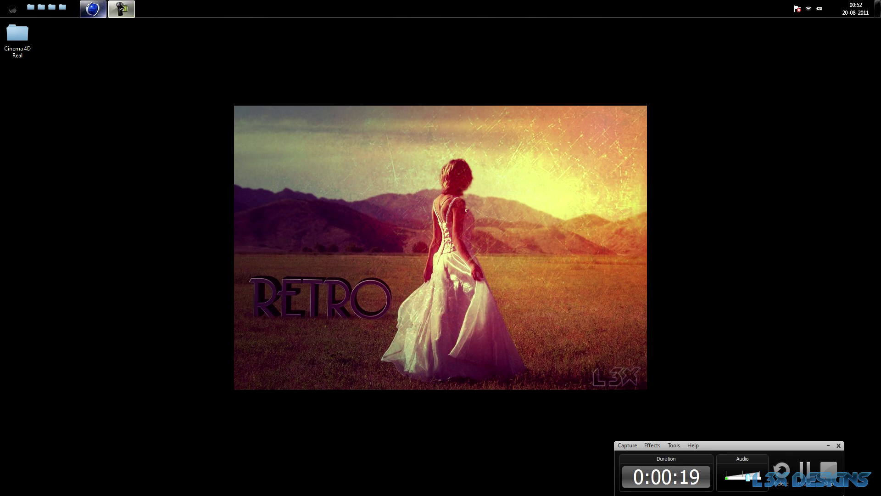
click(121, 7)
Step: Switch to Cinema 4D and keep the current Windows color scheme without showing the performance message again
click(93, 9)
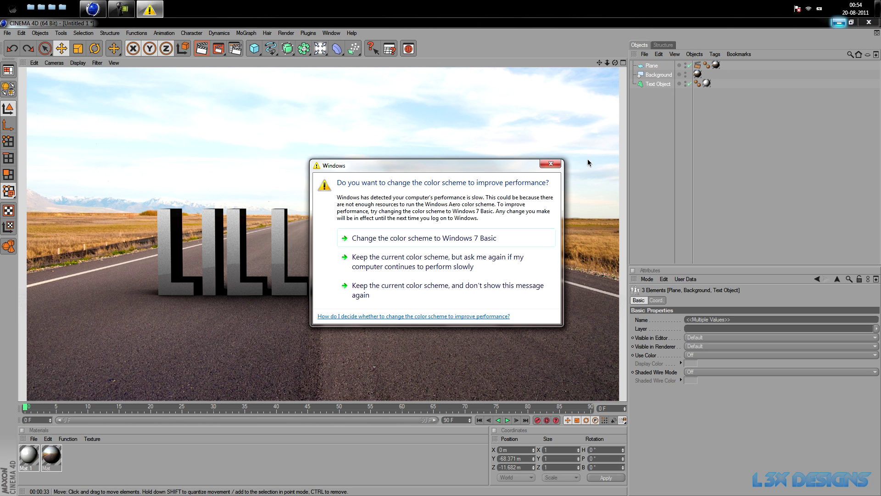
click(547, 163)
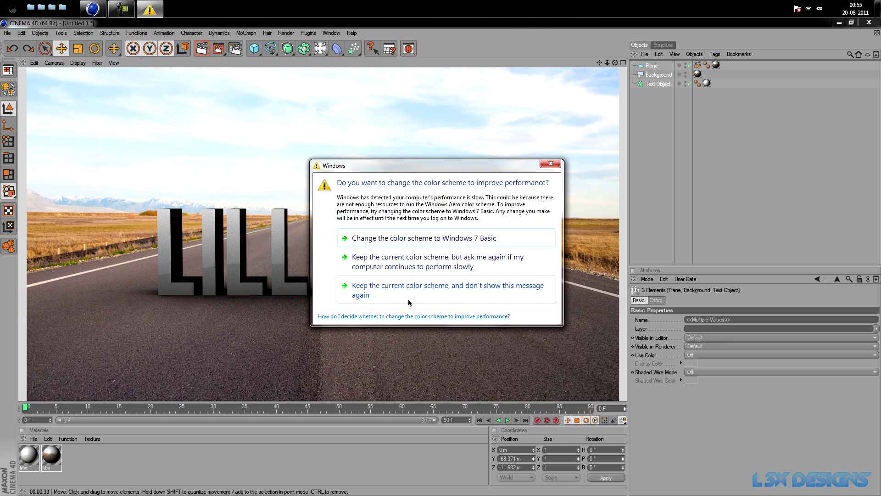
click(445, 298)
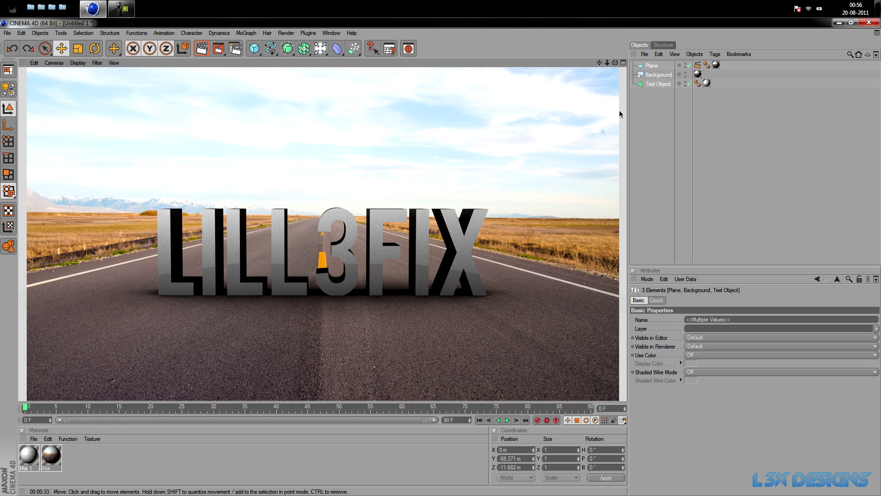
Step: Try rendering the road scene with the text object deleted, and undo the deletion to render it with the text
click(662, 84)
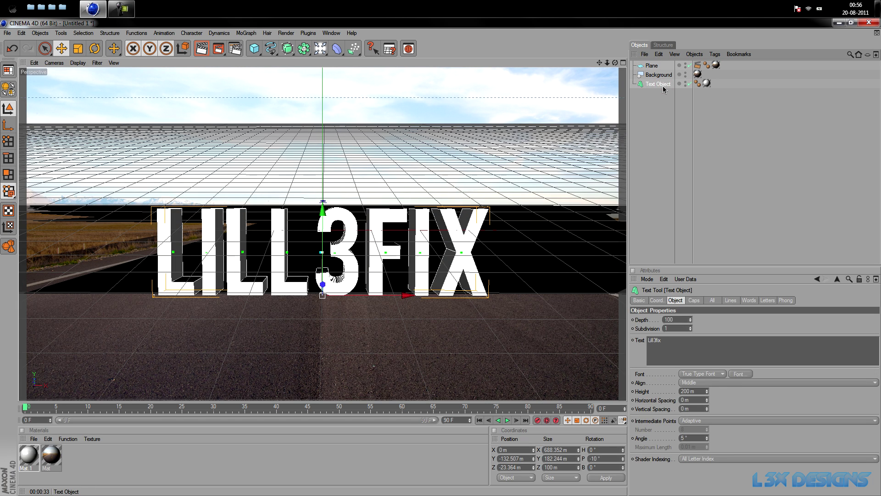
key(Delete)
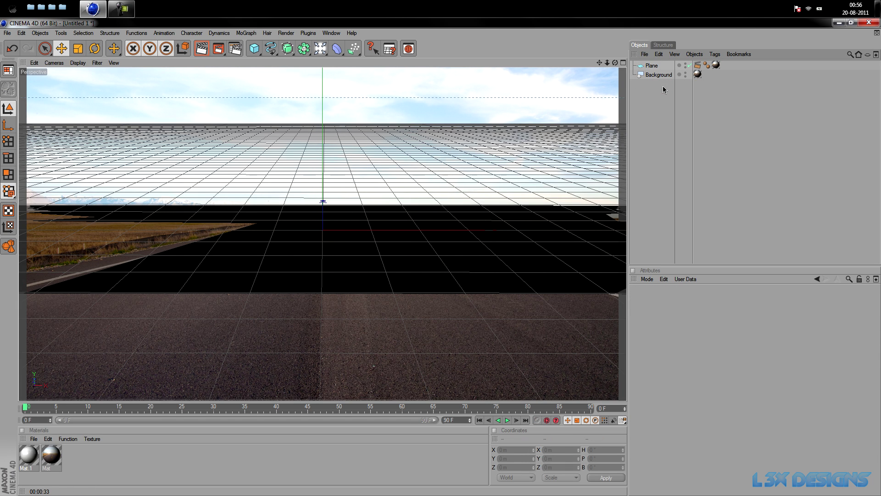
click(202, 46)
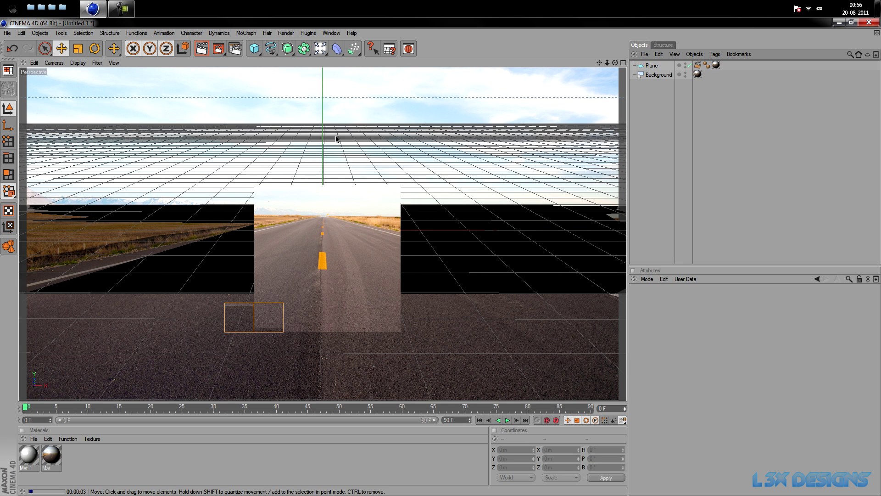
key(ctrl+z)
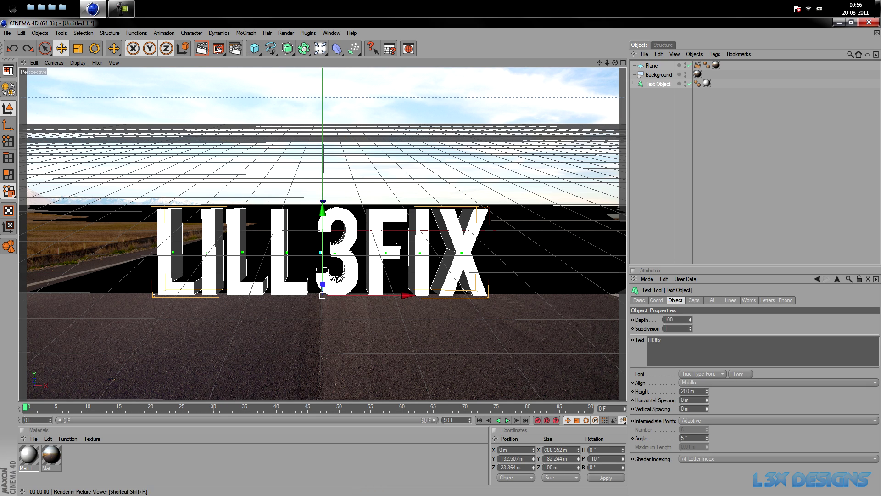
key(ctrl+r)
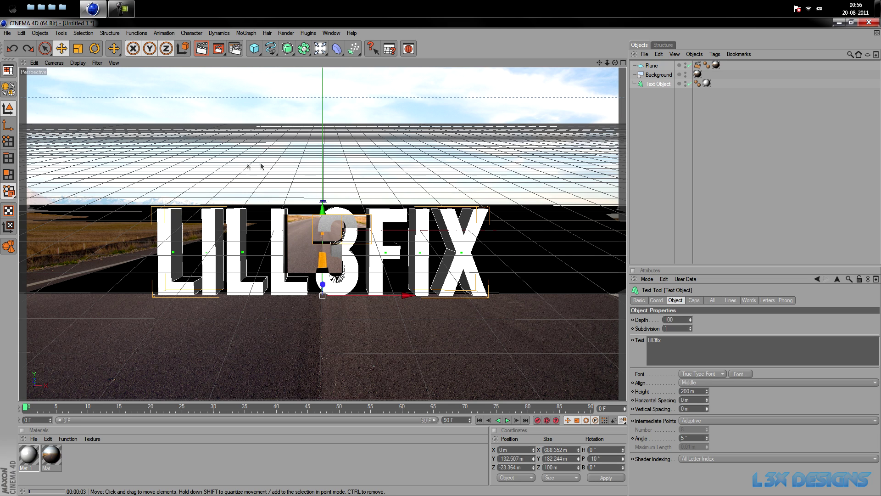
Step: Create a new empty scene
click(7, 34)
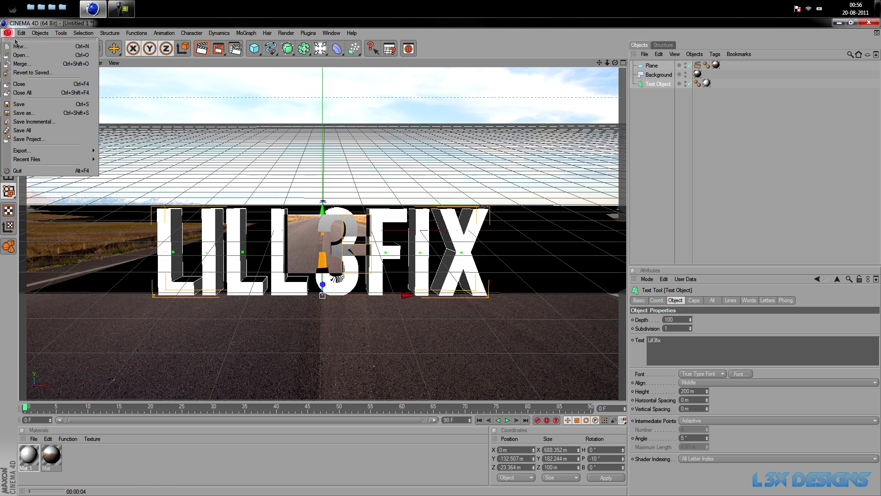
click(17, 46)
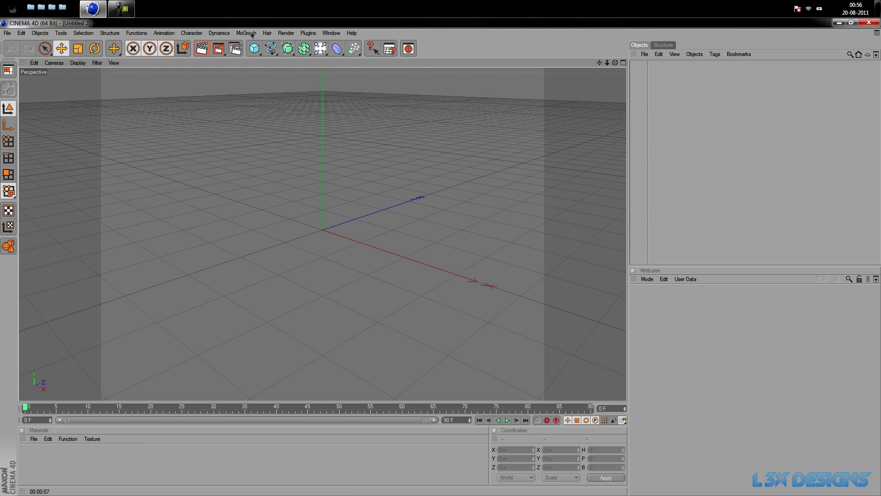
click(8, 33)
click(8, 33)
Step: Set the render output size to 1920 x 1080 pixels
click(235, 48)
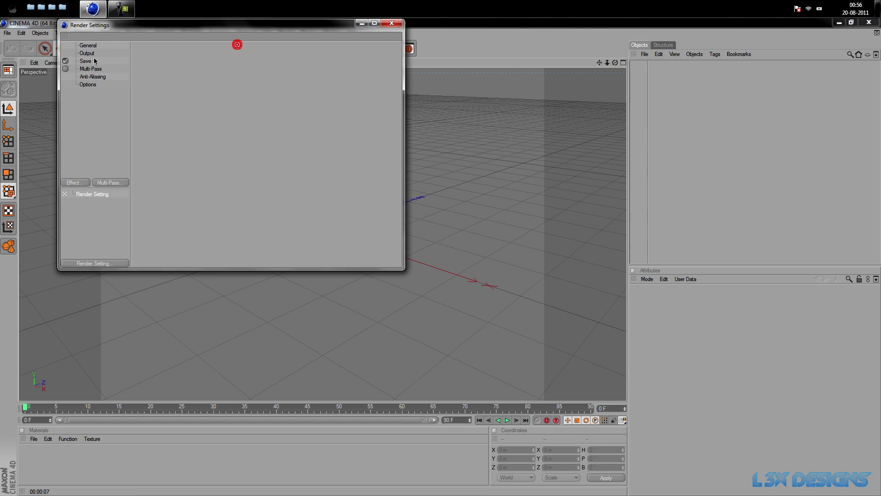
click(86, 53)
click(195, 66)
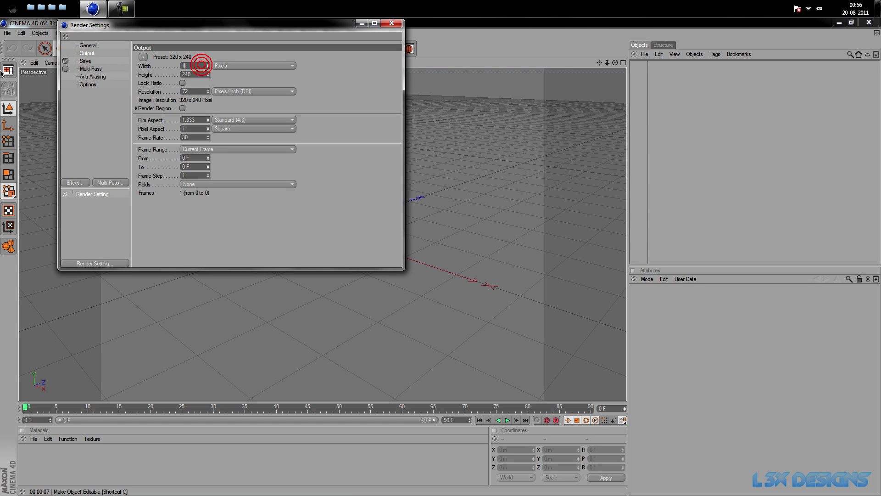
text(1920)
key(Tab)
text(1)
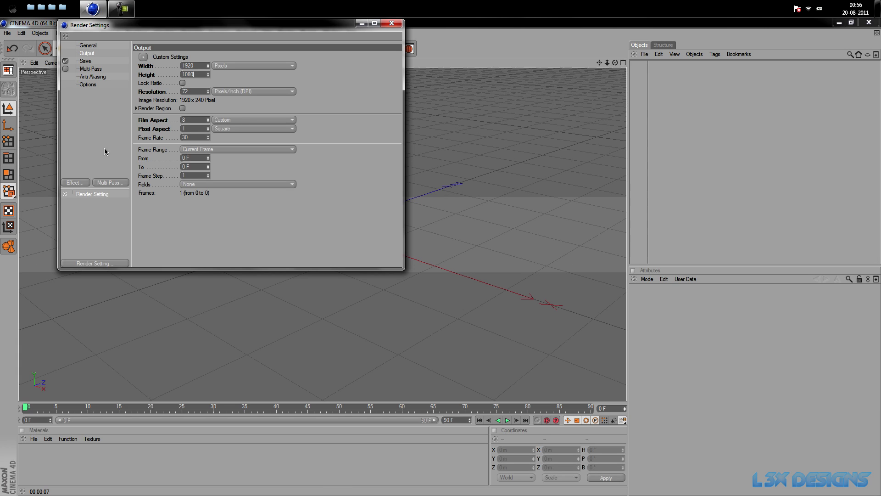
Step: Add the Ambient Occlusion render effect with a minimum ray length of 335 m and a contrast of 35 %
click(78, 183)
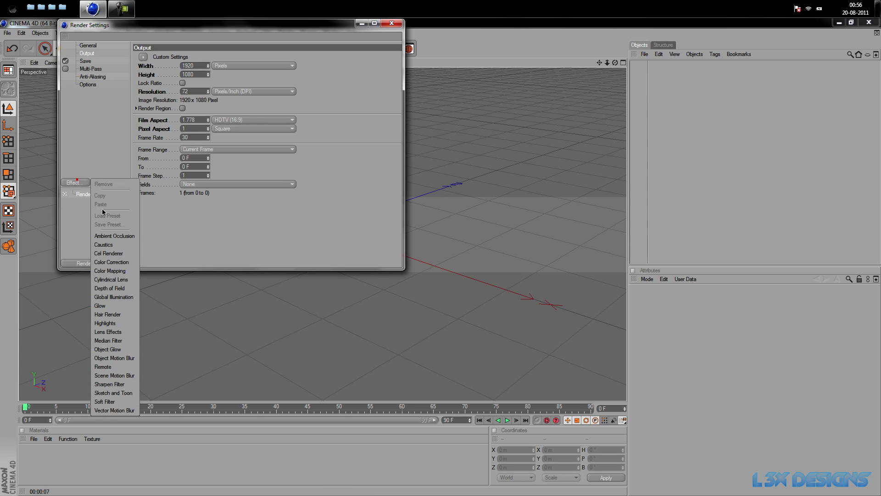
click(121, 238)
click(218, 91)
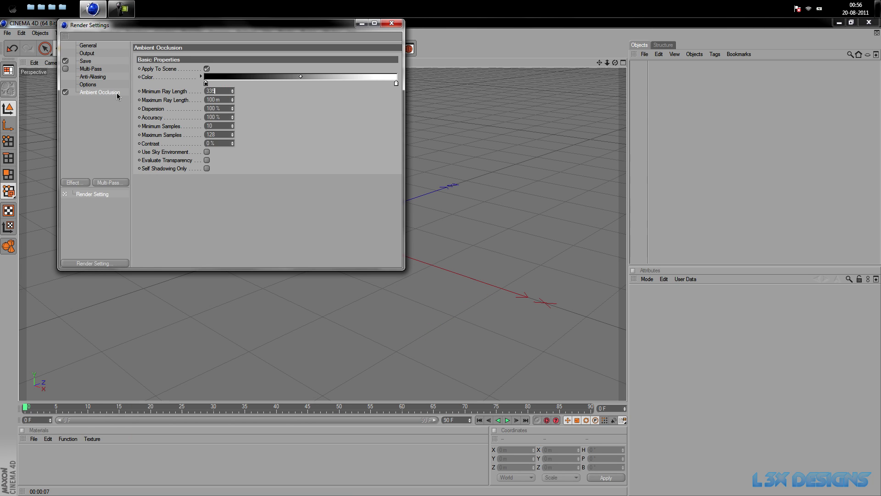
text(335)
key(Tab)
key(Tab)
key(Tab)
key(Tab)
key(Tab)
key(Tab)
key(Tab)
click(266, 198)
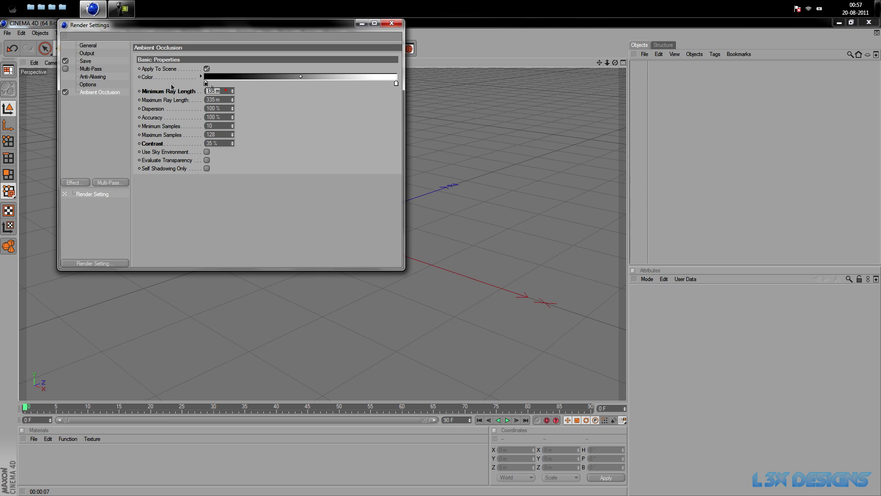
Step: Review the ambient occlusion minimum ray length and contrast, and close the render settings
click(225, 91)
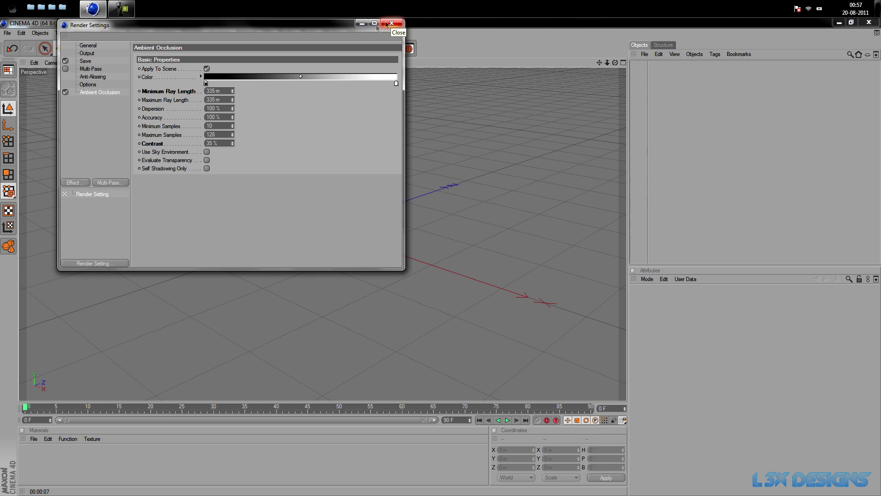
click(217, 143)
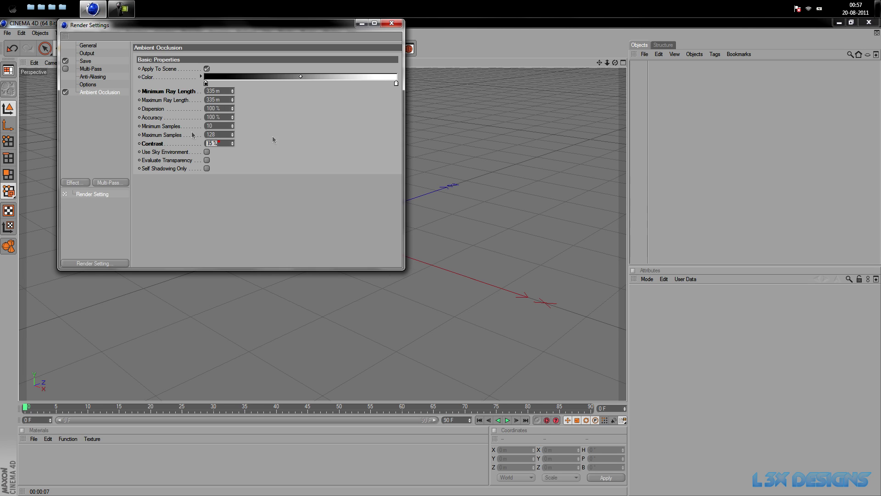
key(Return)
click(270, 112)
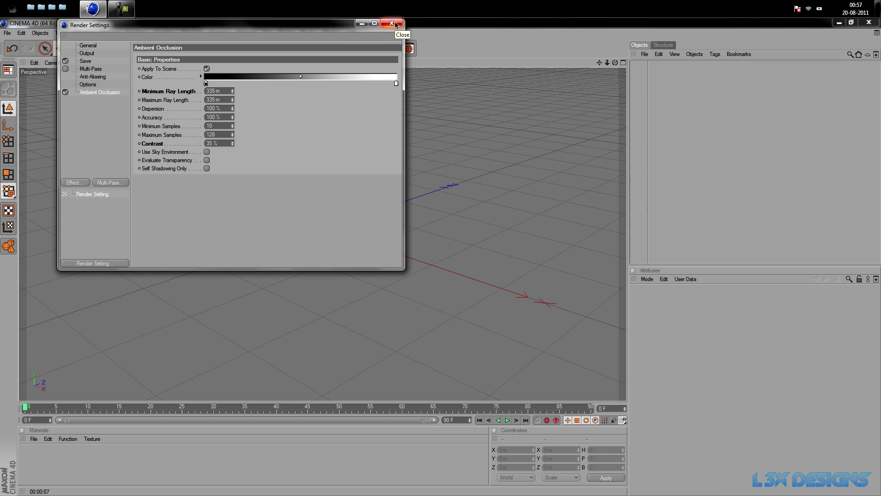
click(395, 24)
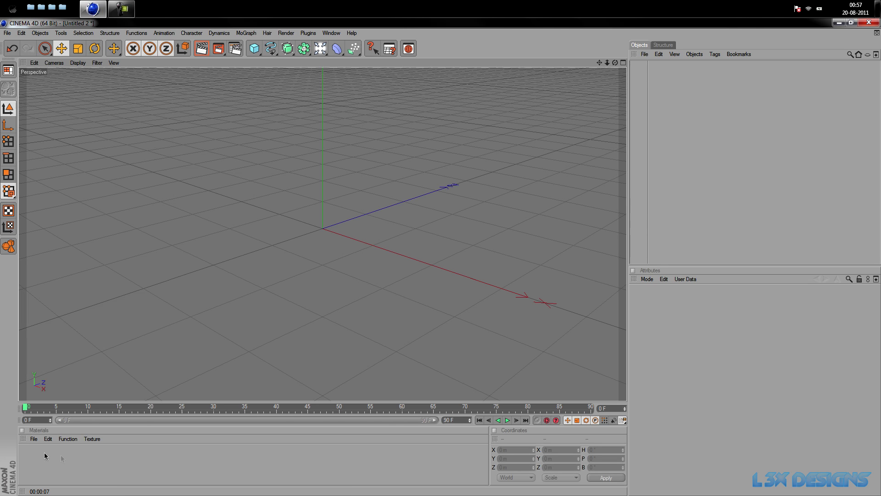
Step: Create a new material with the Background image as its color texture, copying the image to the document location
double_click(134, 458)
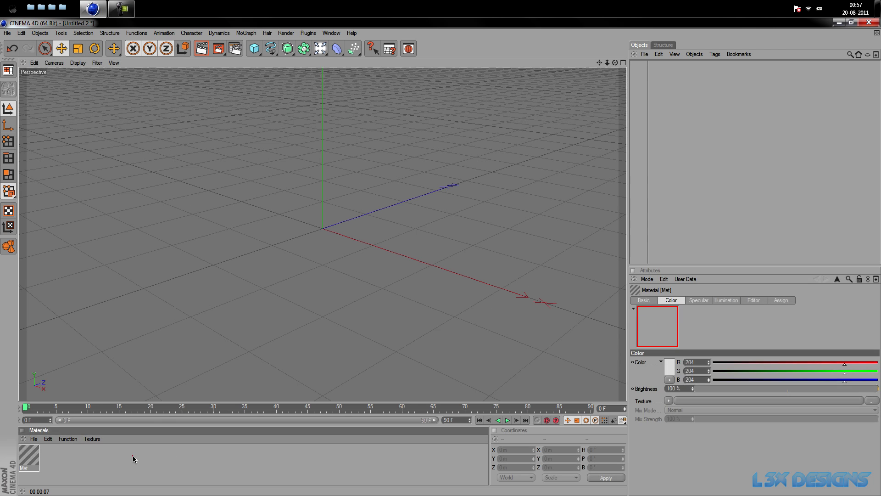
double_click(27, 455)
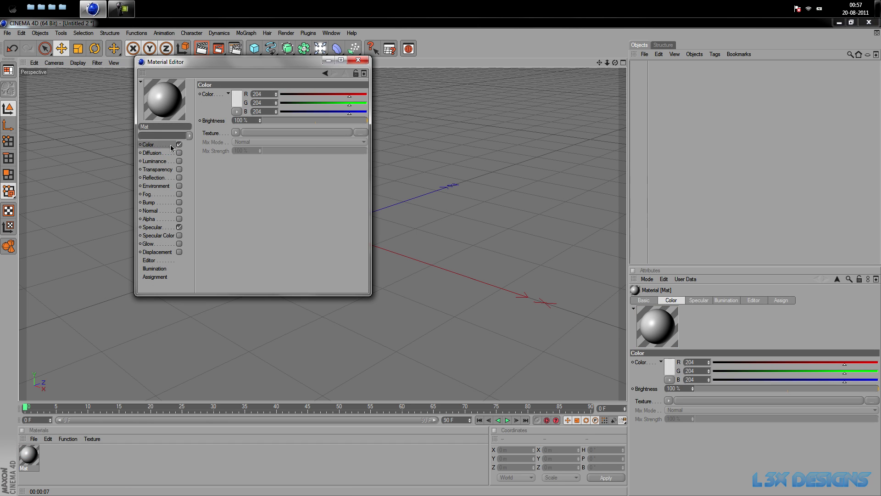
click(235, 133)
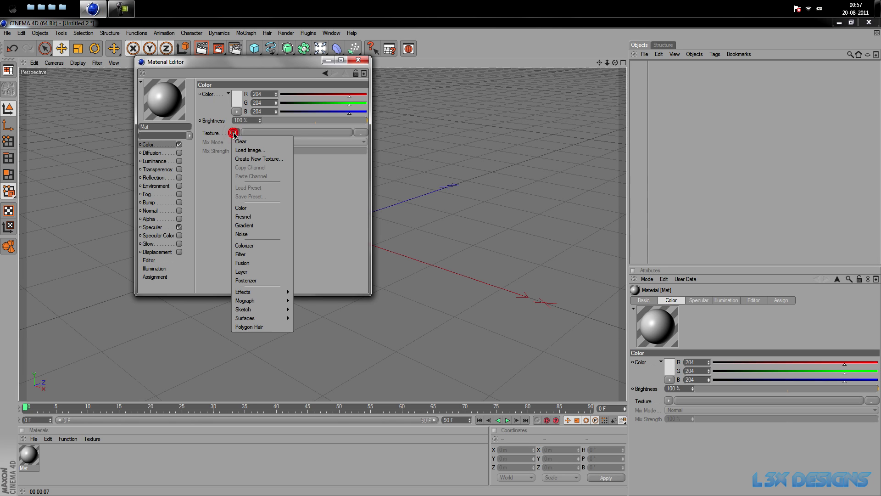
click(236, 133)
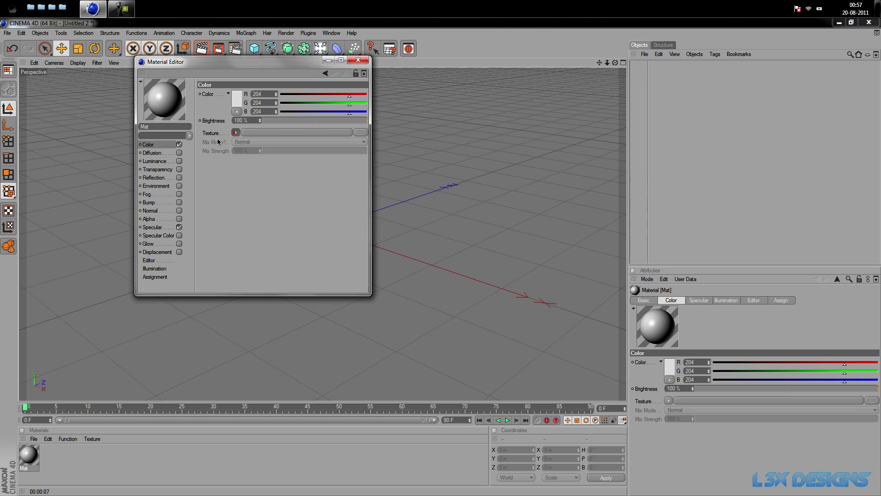
click(232, 133)
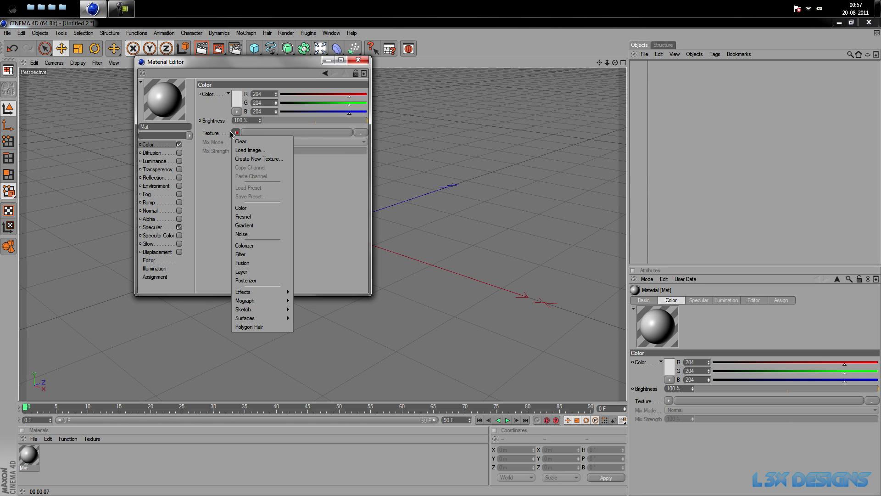
click(248, 150)
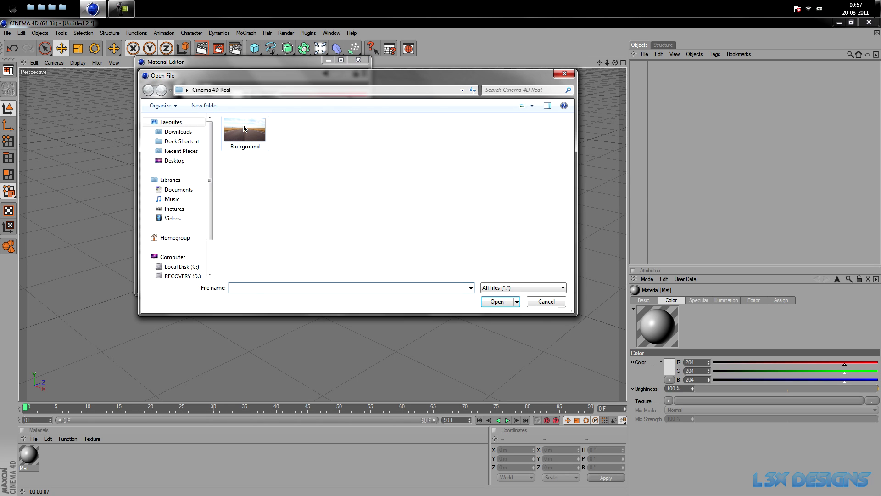
click(243, 129)
click(286, 173)
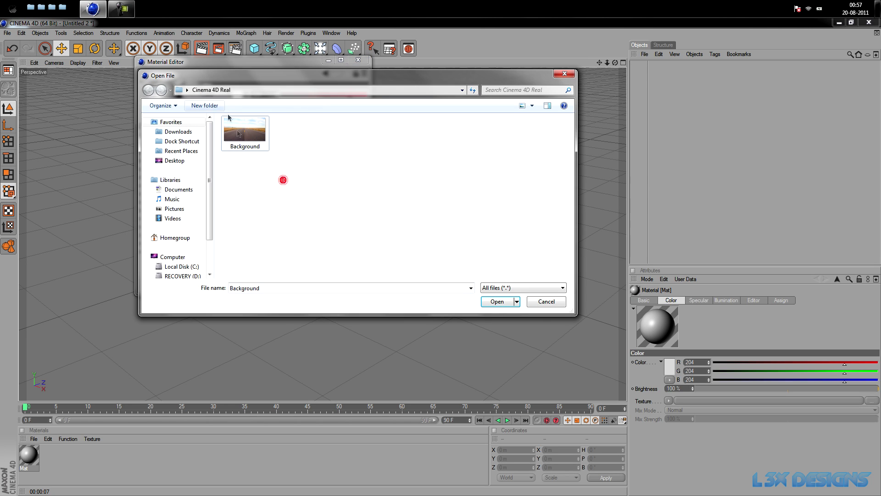
click(239, 135)
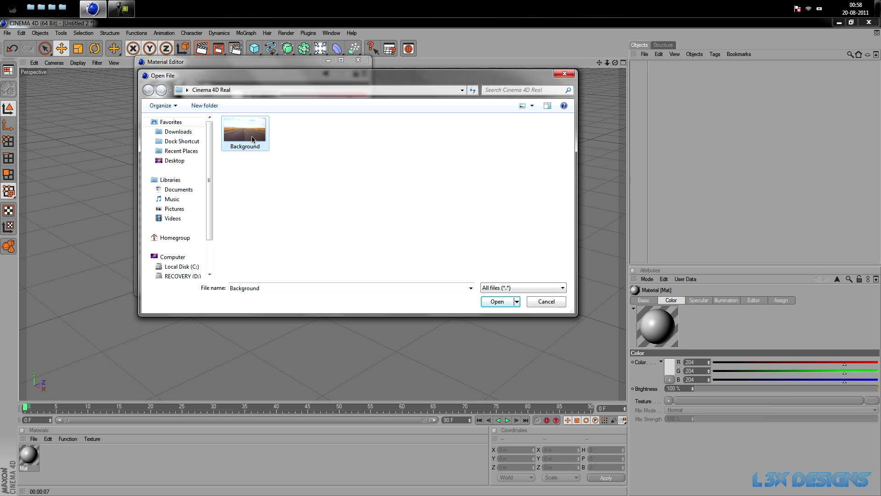
double_click(252, 136)
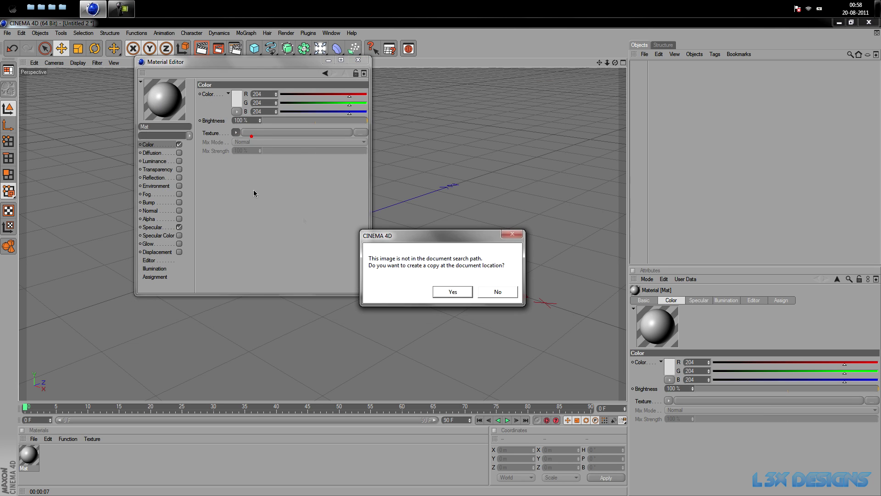
click(453, 292)
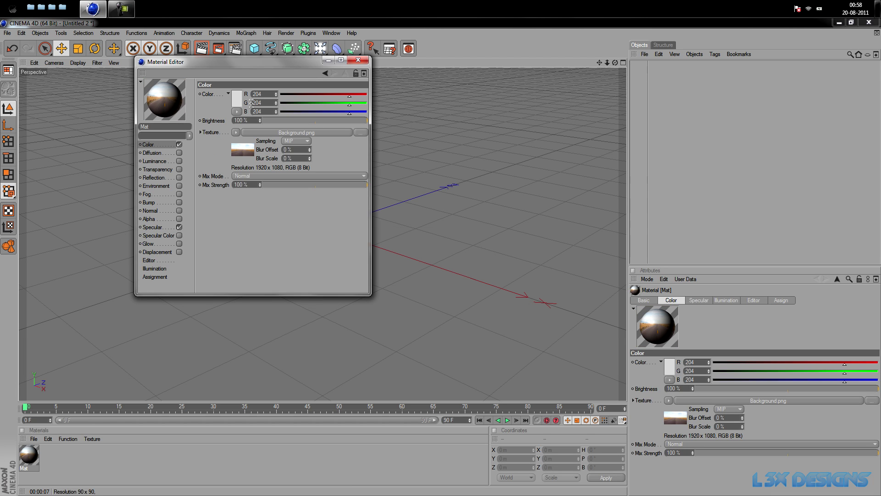
click(358, 60)
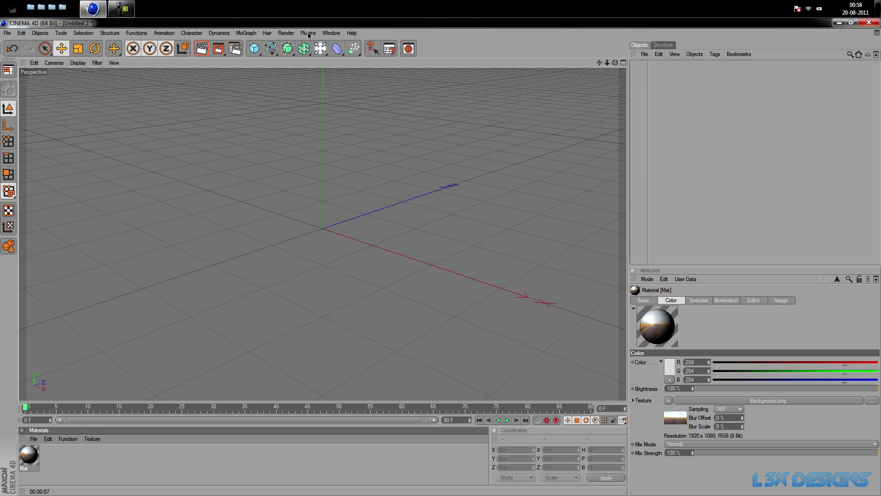
Step: Add a MoGraph Text Object to the scene
click(246, 33)
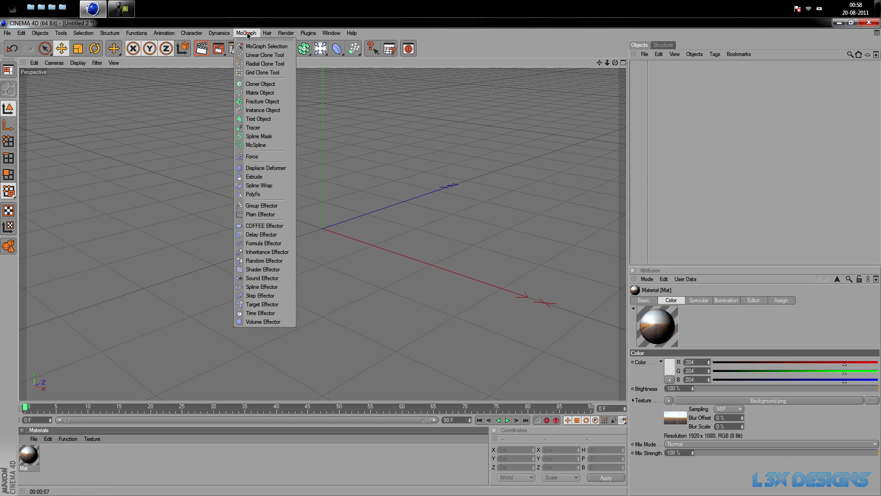
click(255, 119)
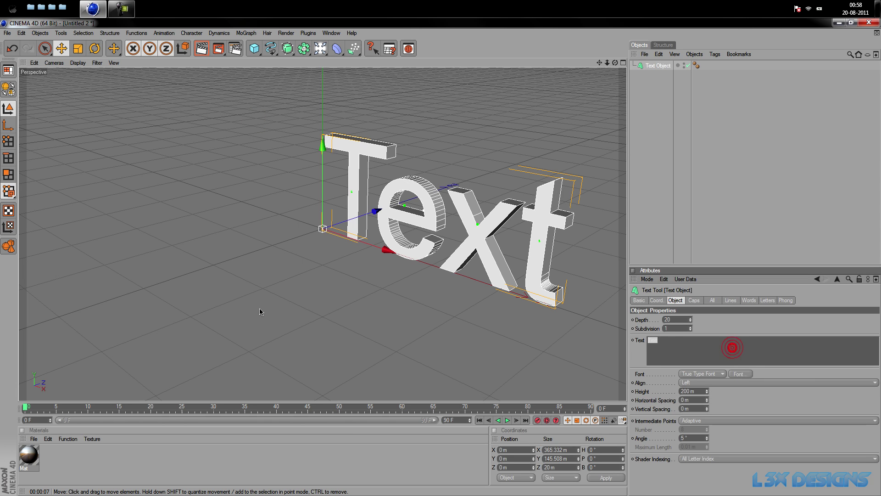
Step: Change the Text Object's text to "Lill3fix" and set its depth to 100
key(BackSpace)
click(678, 320)
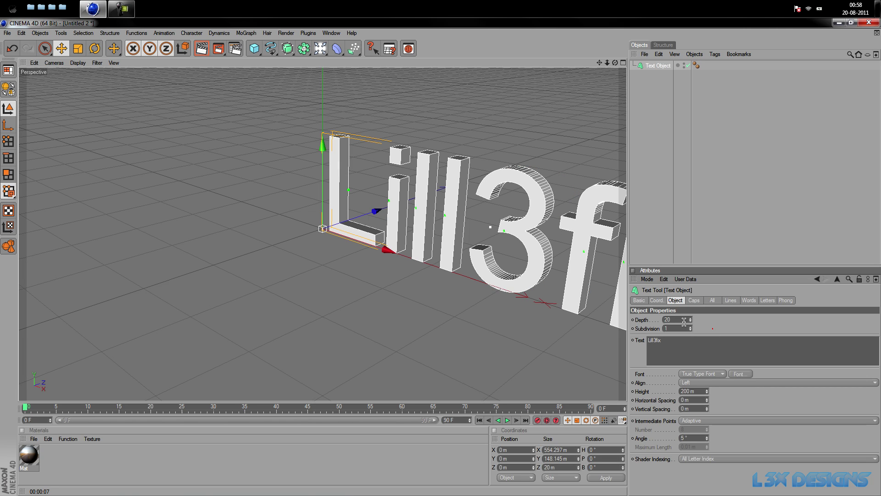
text(100)
key(Return)
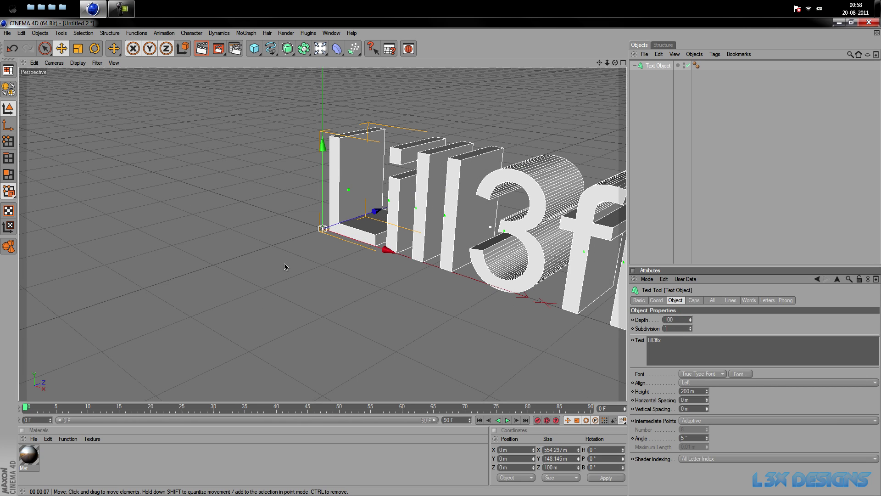
Step: Try the BatmanForeverAlternate font on the 3D text
click(740, 374)
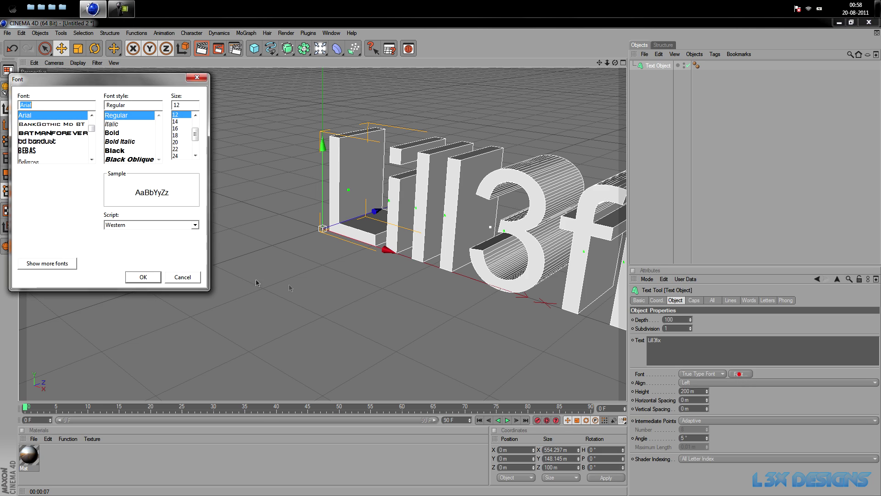
click(30, 150)
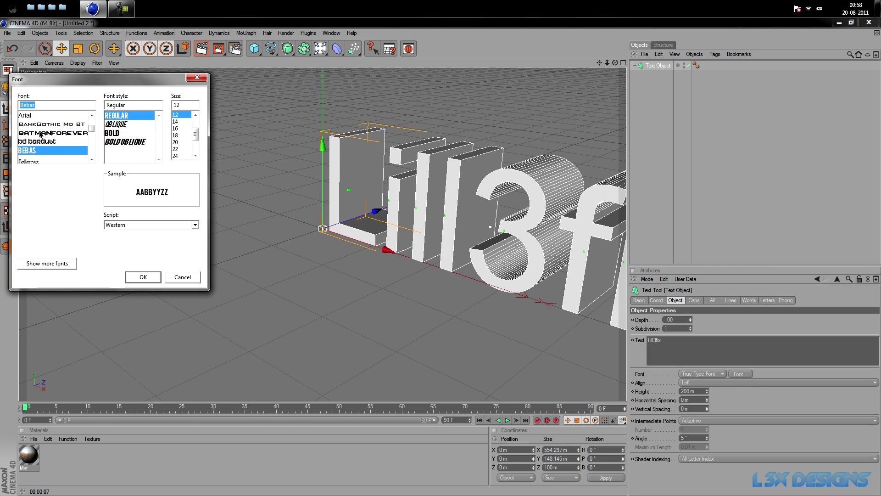
click(25, 132)
click(147, 276)
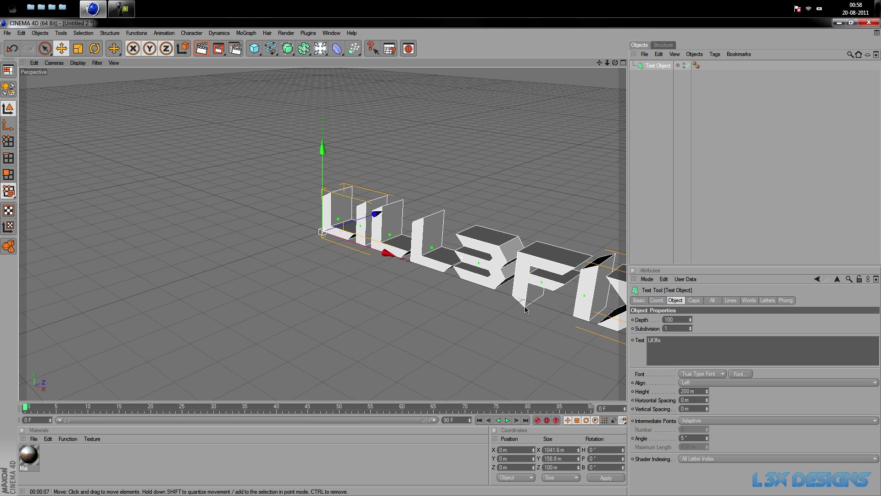
Step: Set the 3D text's font to Bebas Regular and deselect the text
click(739, 374)
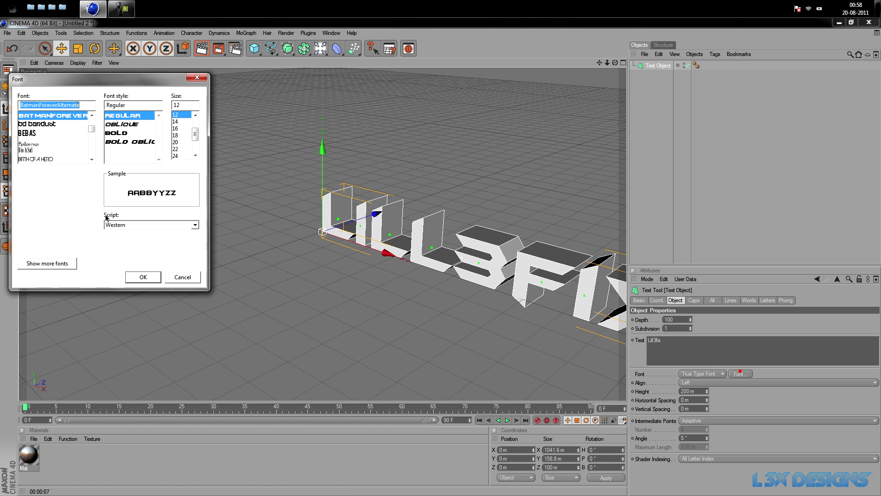
click(28, 133)
click(143, 277)
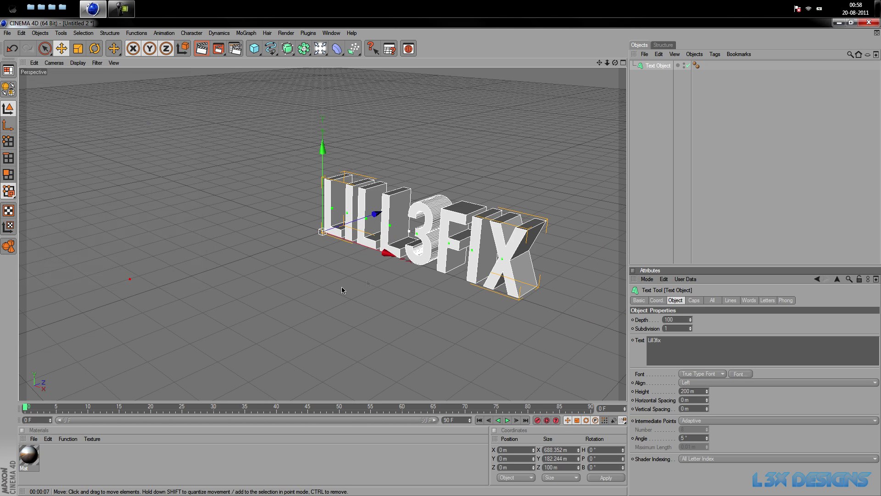
click(438, 118)
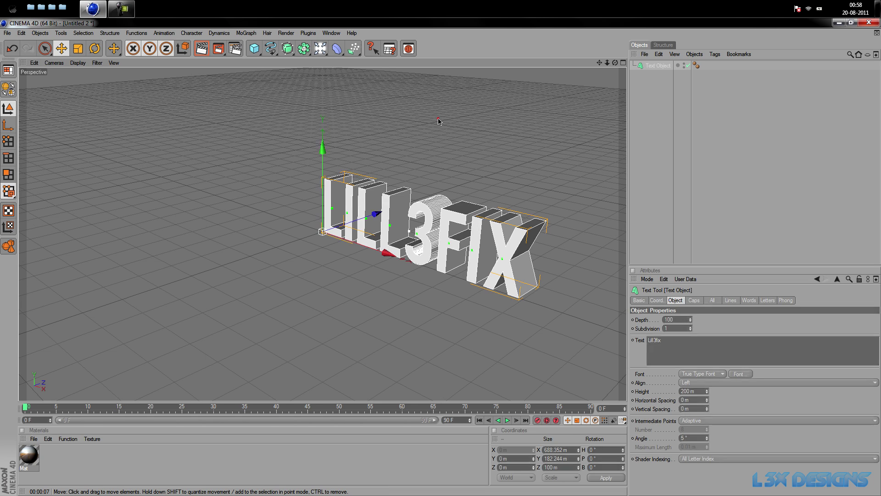
Step: Add a Plane under the text and set its width and height to 999999 m
click(254, 48)
click(333, 75)
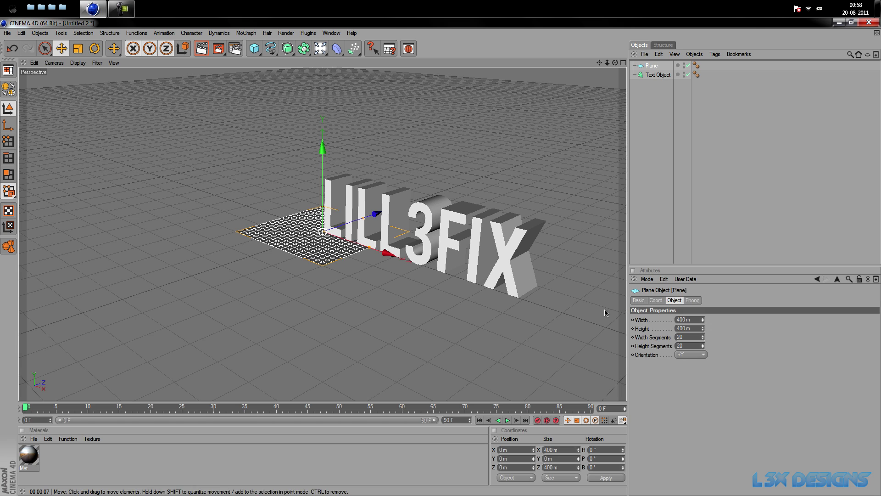
click(689, 319)
text(99)
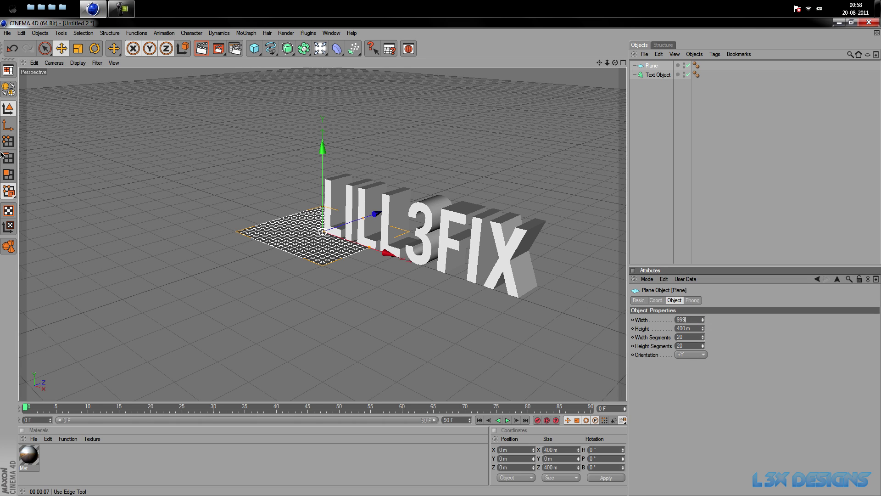
text(5999)
key(Tab)
text(999)
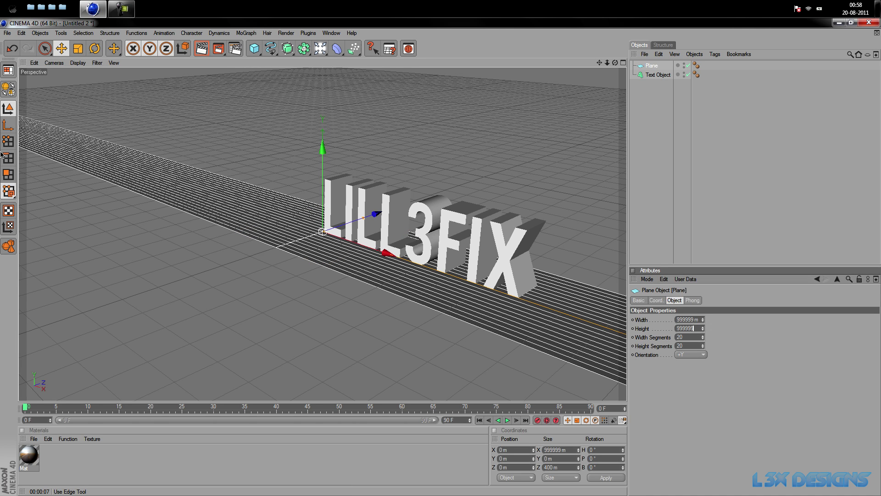
text(999)
key(Return)
Step: Add a Background object and apply the road image material to it
click(385, 198)
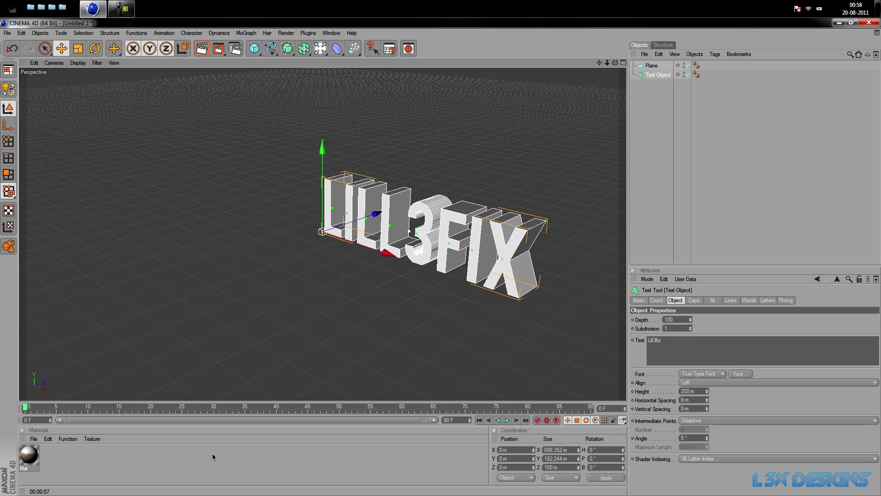
click(652, 65)
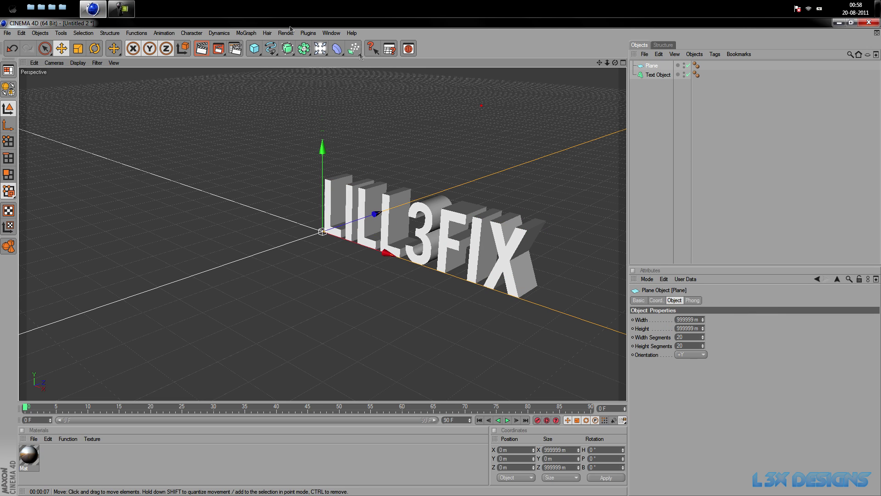
click(321, 46)
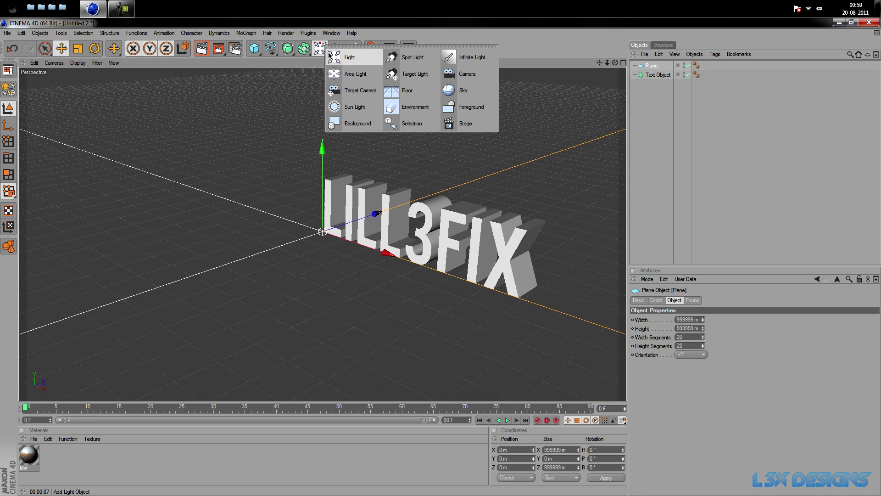
click(345, 124)
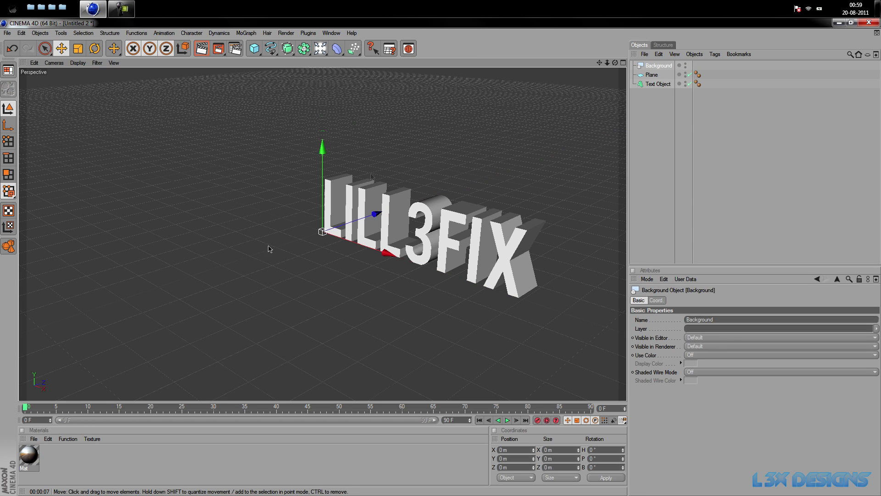
drag(32, 455, 662, 69)
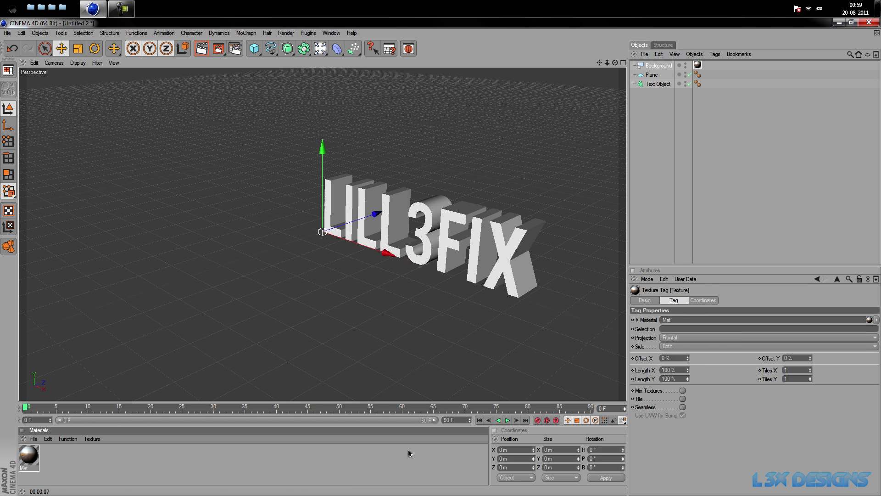
Step: Create a new material with a pure white color (255, 255, 255) and reflection enabled at 10 % brightness
double_click(78, 456)
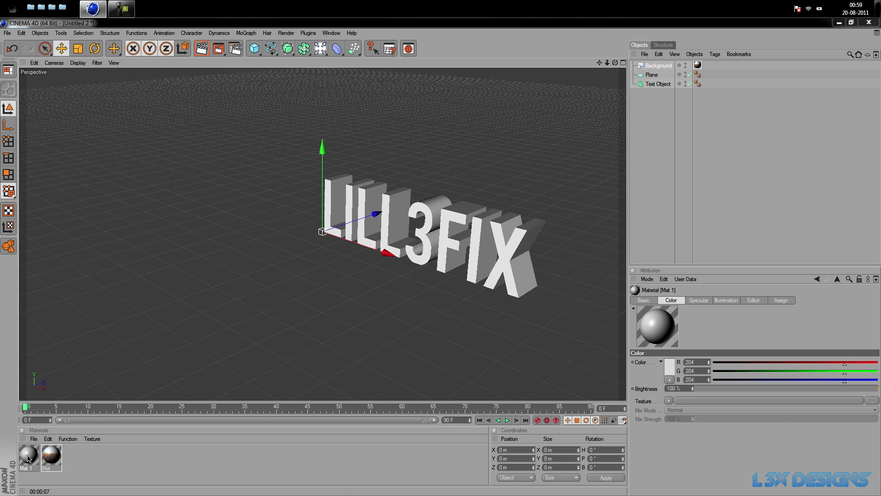
double_click(28, 455)
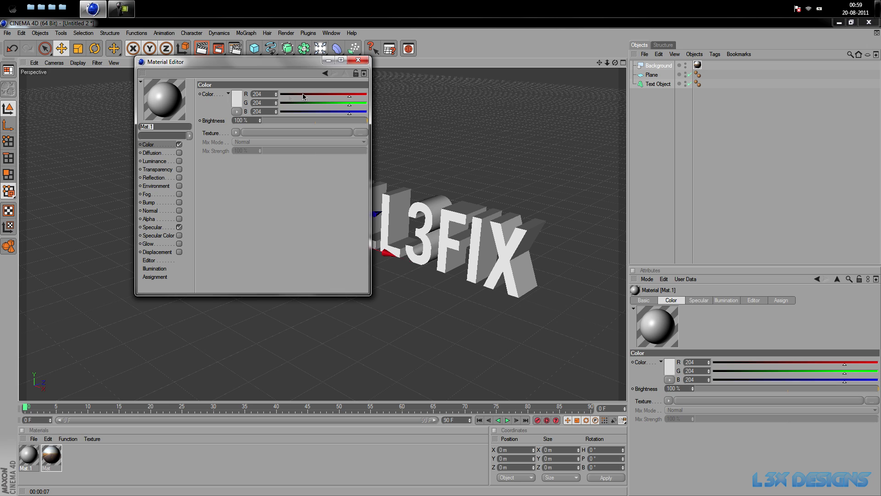
mouse_move(363, 96)
mouse_down()
mouse_move(367, 104)
mouse_move(347, 118)
mouse_move(367, 112)
mouse_up()
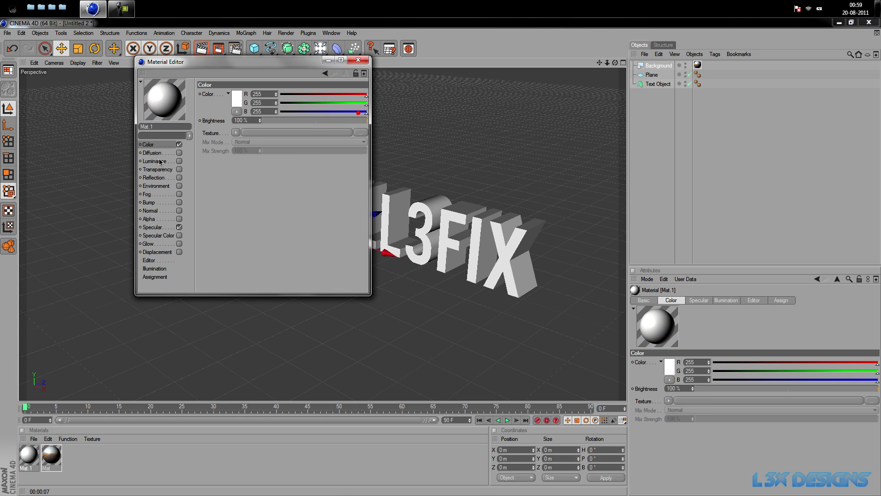
click(179, 178)
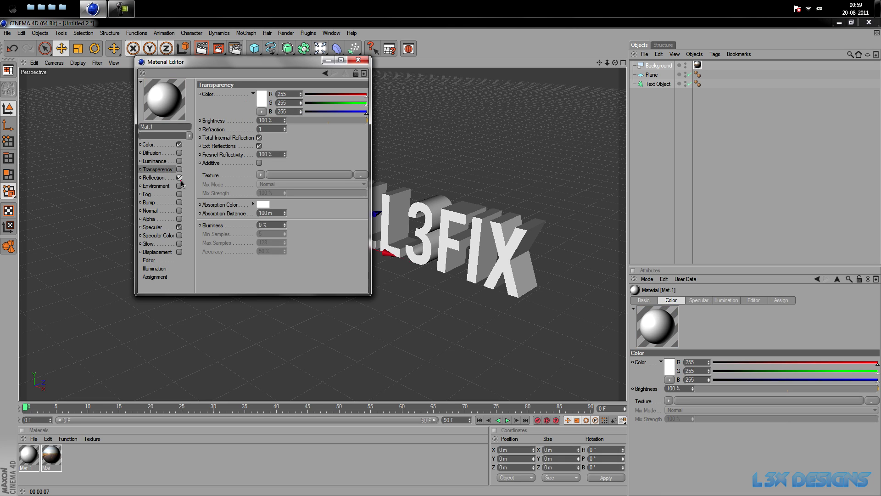
drag(277, 123, 276, 117)
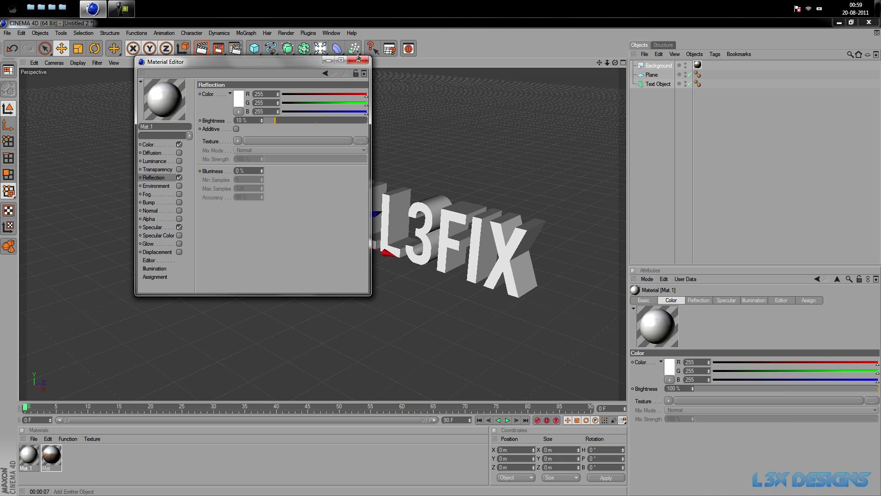
click(358, 60)
Step: Enable luminance on the white material and apply the material to the 3D text
double_click(28, 456)
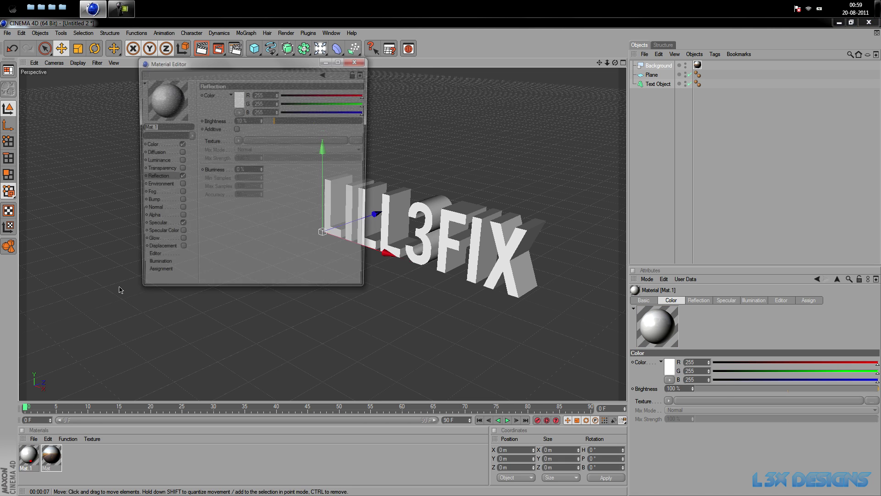
click(179, 161)
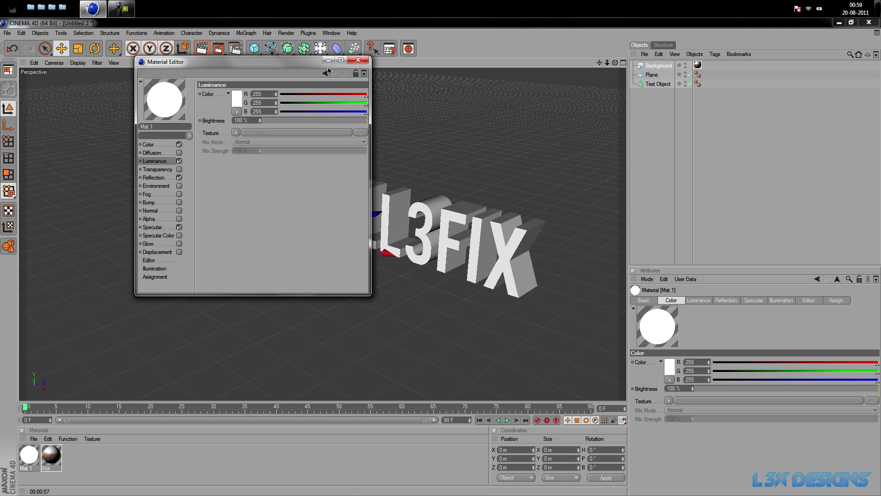
click(358, 59)
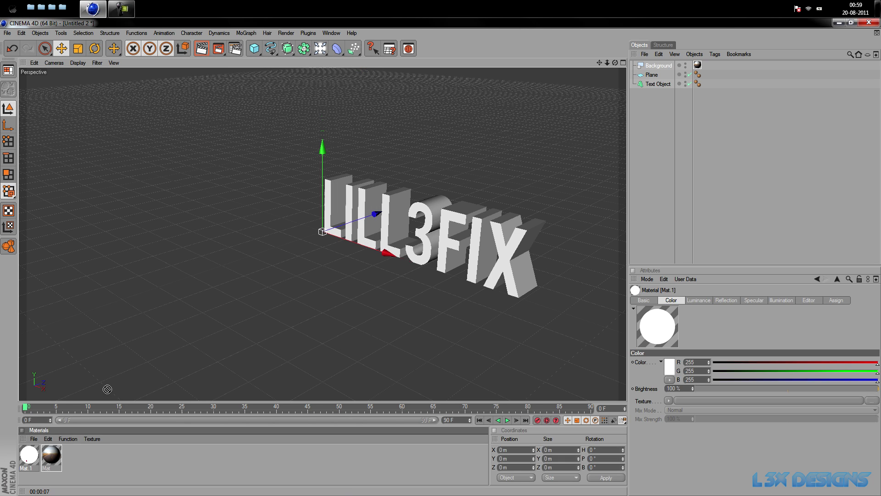
drag(391, 205, 391, 207)
click(702, 143)
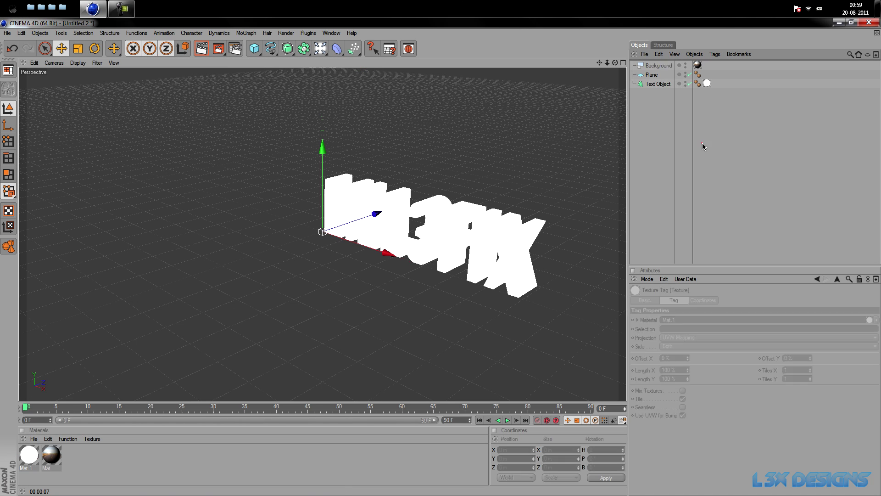
Step: Turn the view to face the text frontally and delete the plane that hides the road image
drag(616, 62, 581, 59)
click(652, 75)
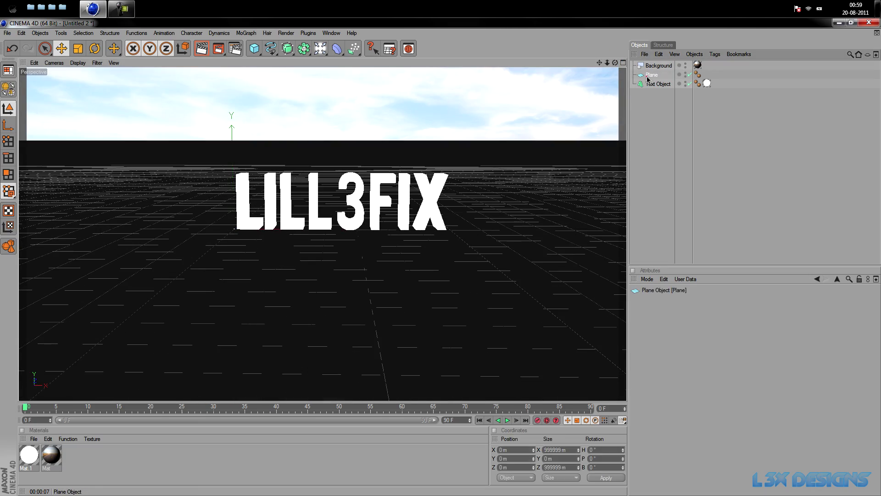
key(Delete)
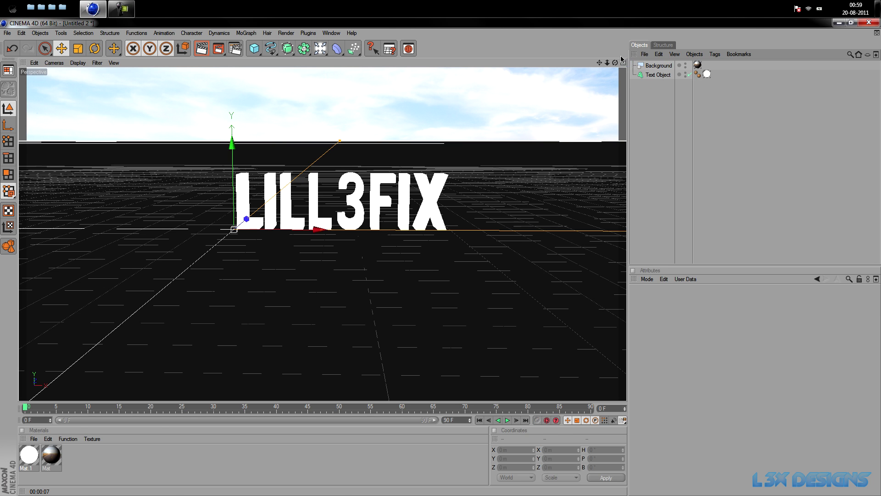
scroll(285, 126, up, 2)
scroll(307, 192, up, 1)
Step: Pitch the 3D text to -5° and move it down onto the road, to about X -15 m and Y -113 m
click(307, 192)
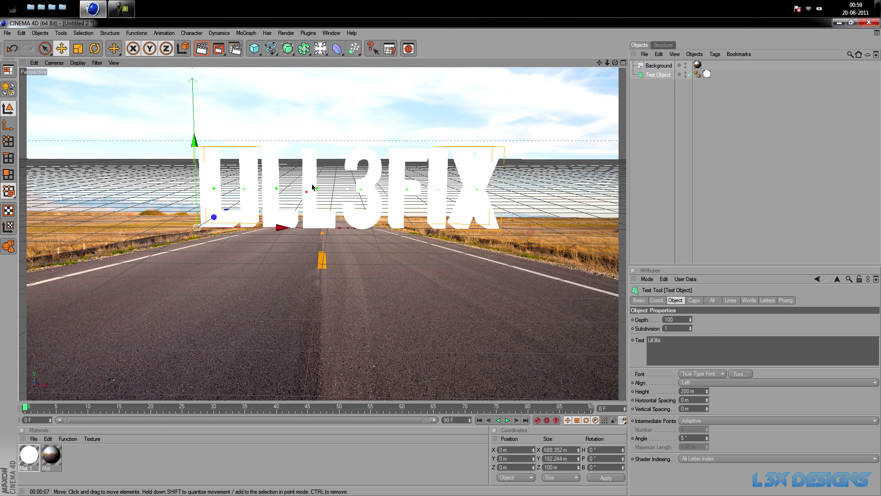
key(r)
drag(191, 201, 192, 196)
key(e)
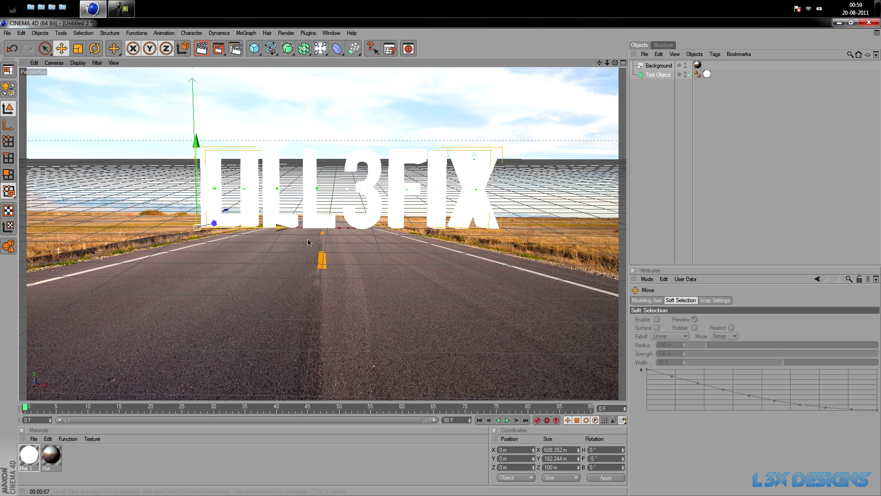
drag(265, 232, 226, 230)
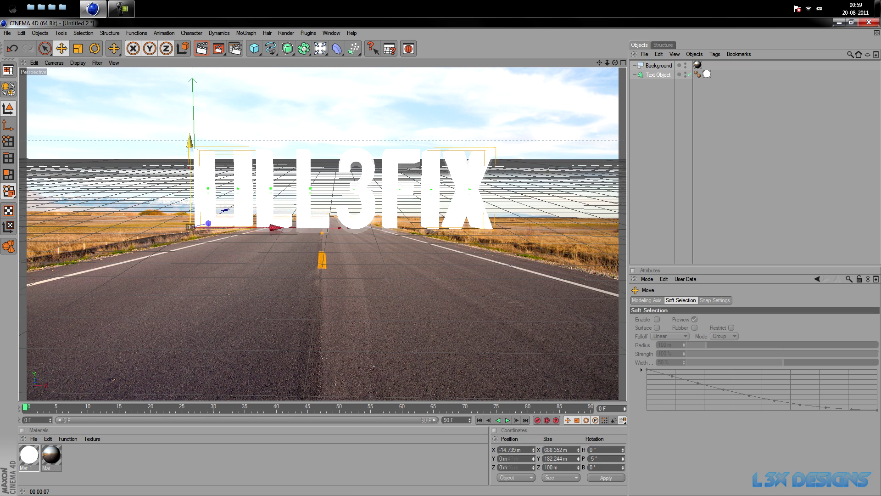
drag(190, 140, 191, 192)
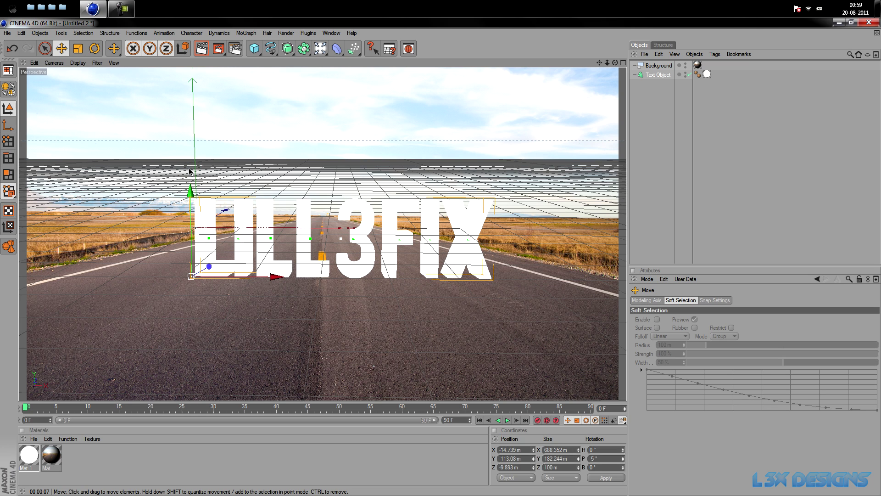
click(293, 123)
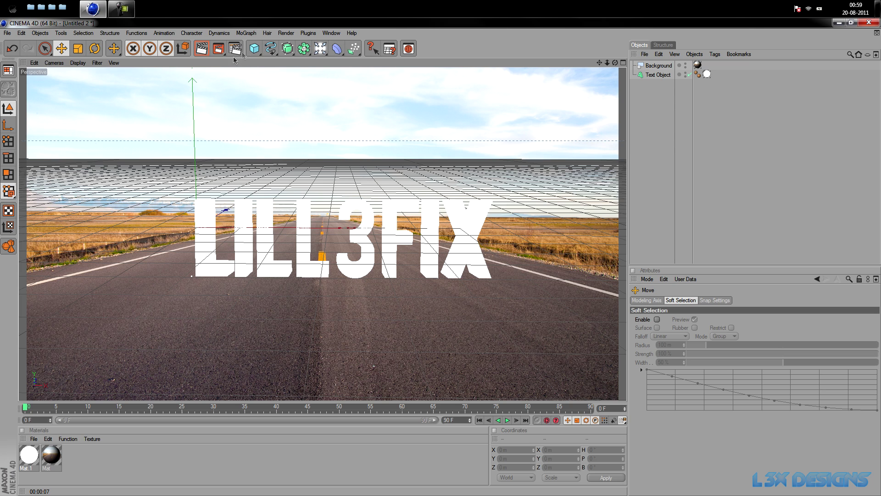
Step: Add a new plane to the scene and set its width and height to 99999 m
click(254, 48)
click(327, 73)
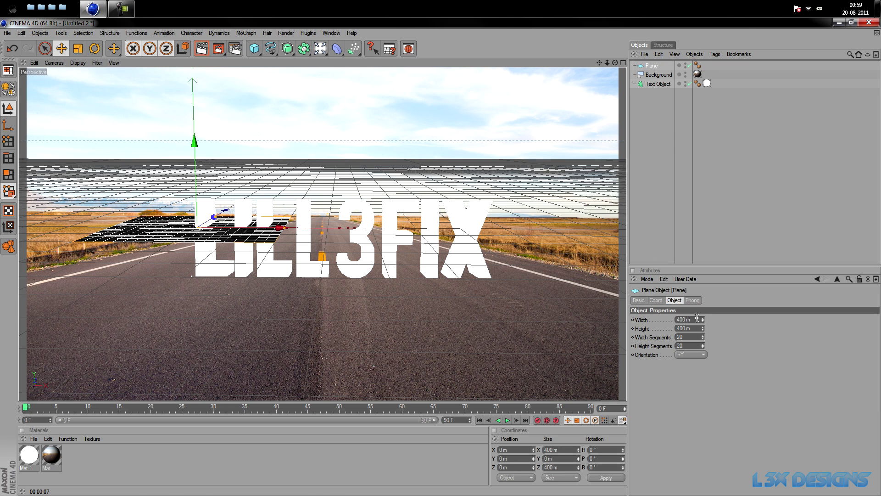
double_click(689, 319)
text(0)
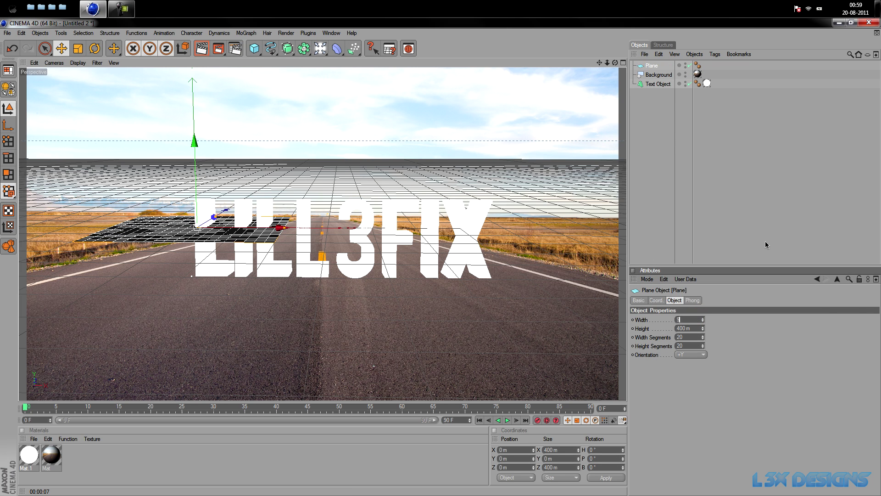
text(9999)
double_click(689, 329)
text(9999)
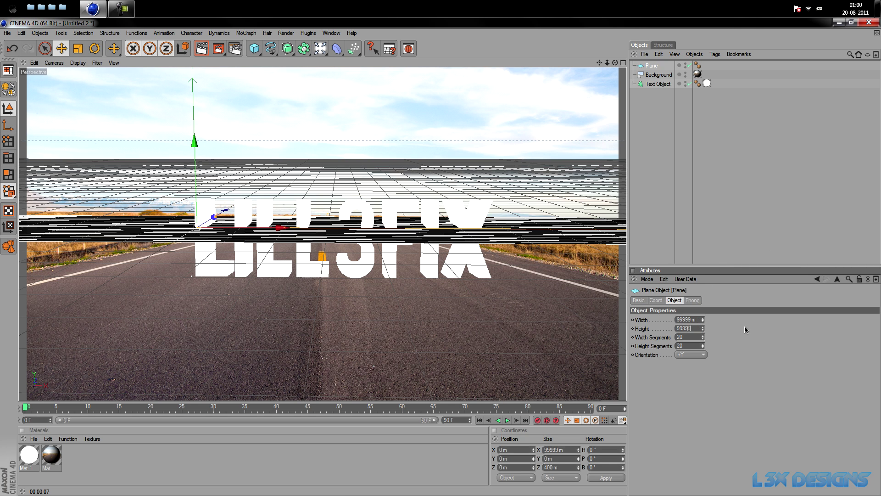
text(9)
key(Return)
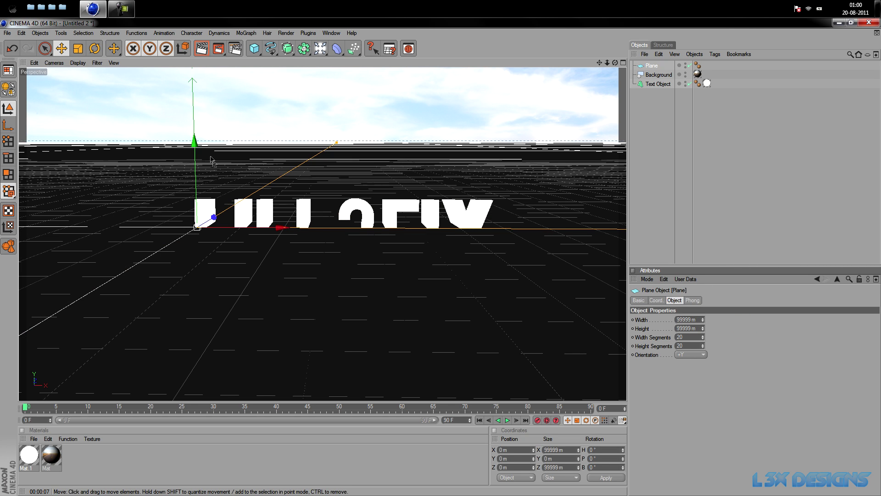
Step: Lower the ground plane to the base of the 3D text, to about Y -119 m, and check the text's rotation values
drag(195, 140, 195, 188)
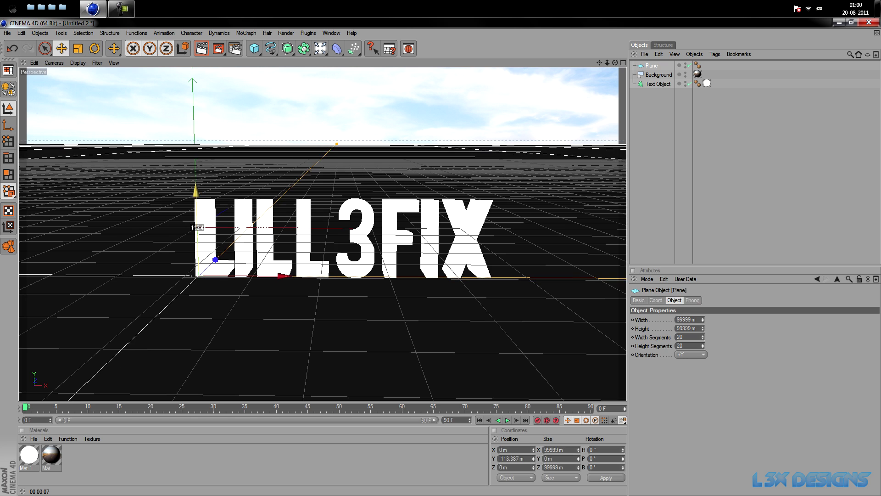
key(r)
drag(192, 245, 196, 234)
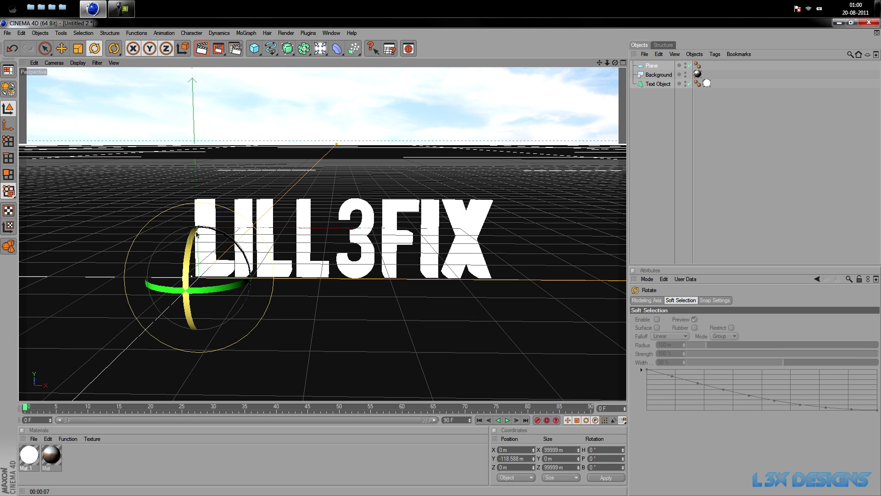
click(286, 131)
click(241, 231)
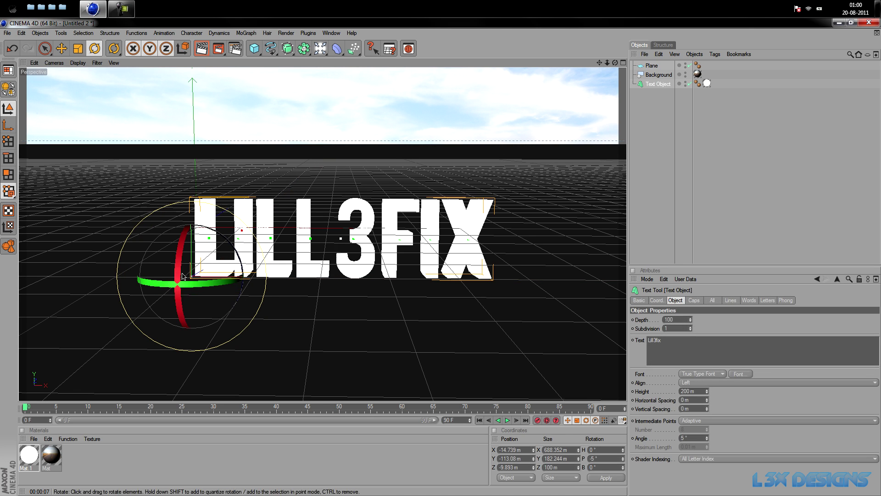
key(e)
click(195, 220)
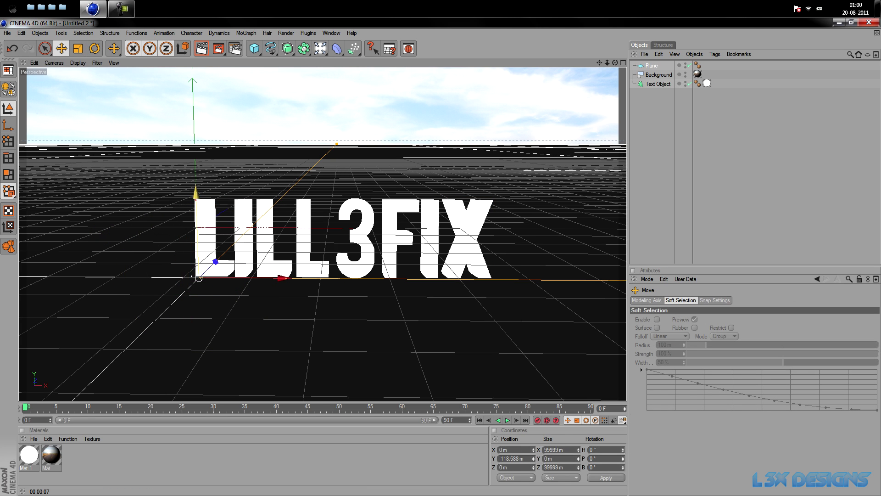
Step: Pitch the ground plane to -5° to match the text and adjust its height to about Y -116 m
mouse_move(199, 279)
mouse_down()
mouse_move(188, 258)
mouse_move(198, 277)
mouse_up()
key(r)
key(e)
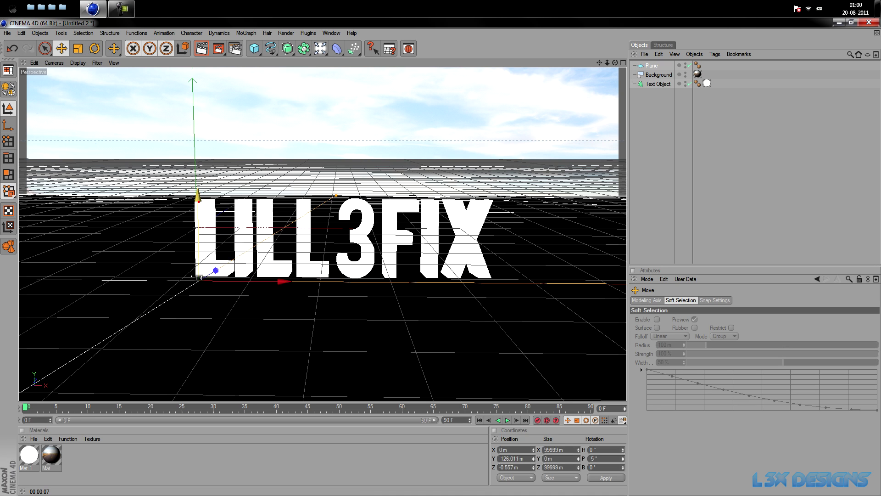
drag(197, 199, 198, 194)
click(331, 124)
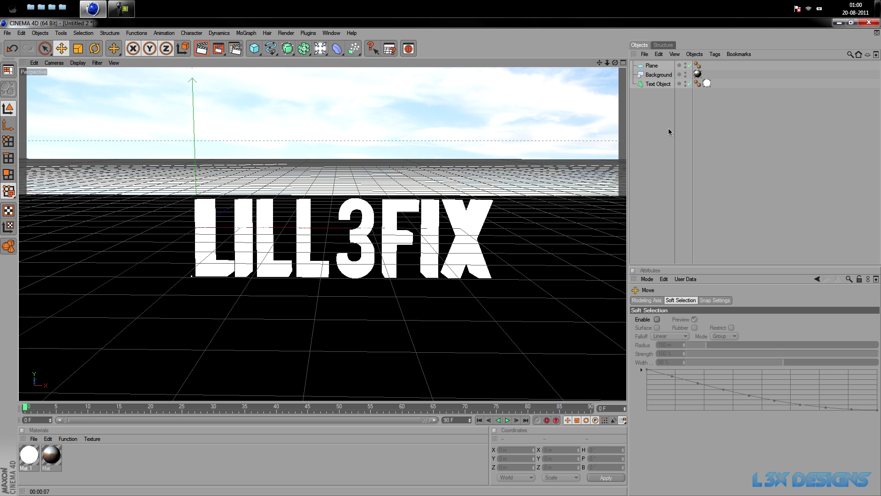
Step: Add a Compositing tag with Compositing Background enabled to the ground plane and test-render the view
right_click(653, 67)
key(Escape)
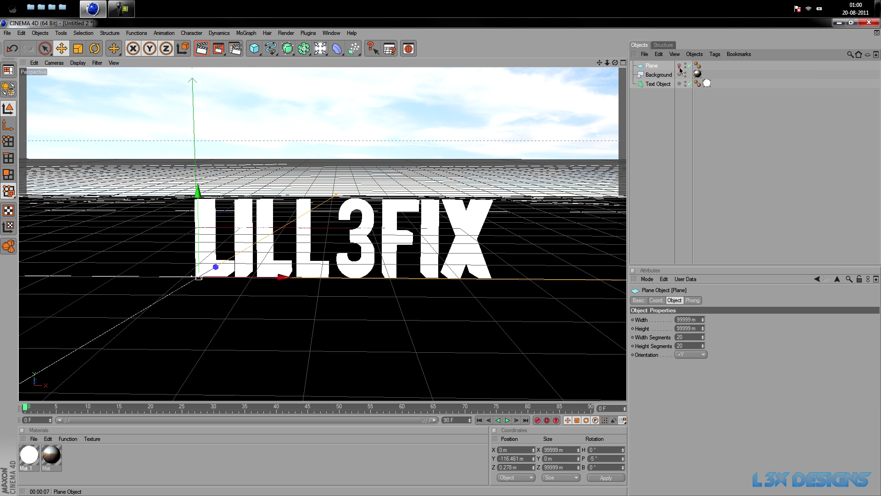
right_click(657, 68)
mouse_move(666, 71)
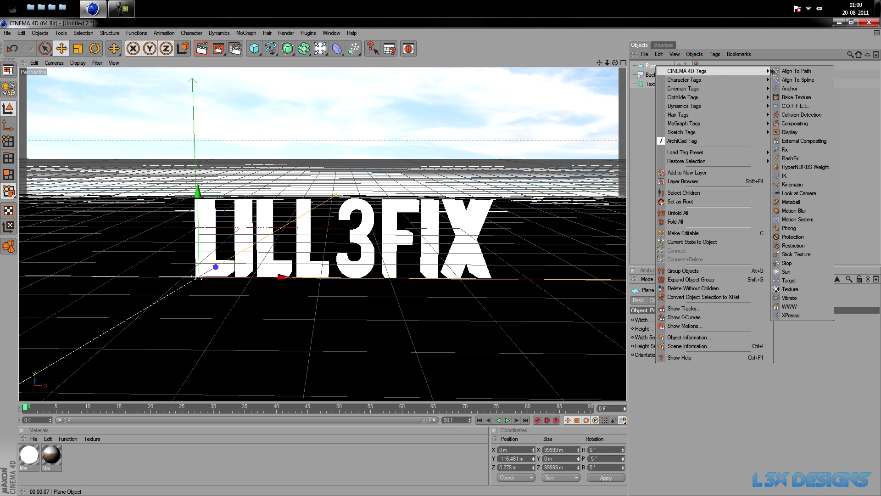
click(793, 123)
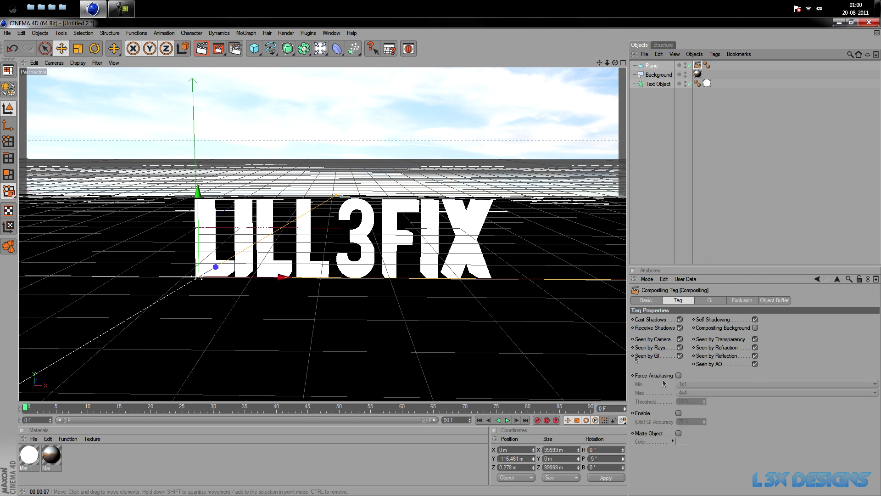
click(756, 328)
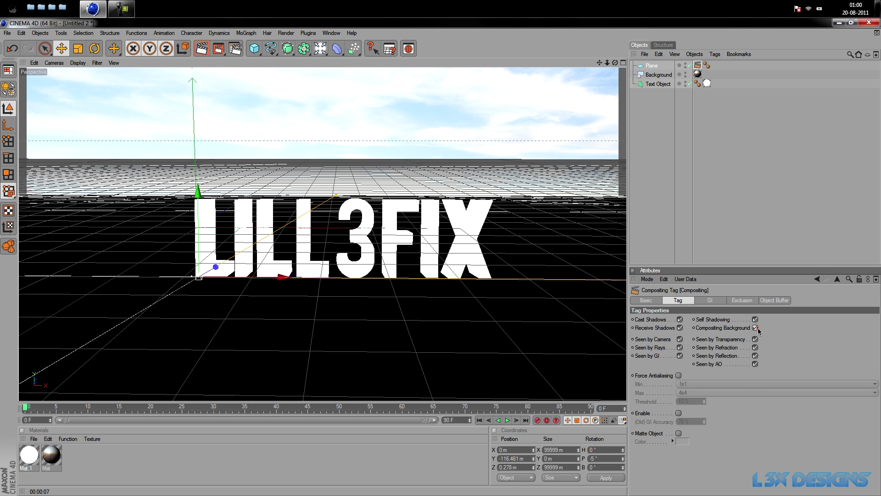
click(718, 206)
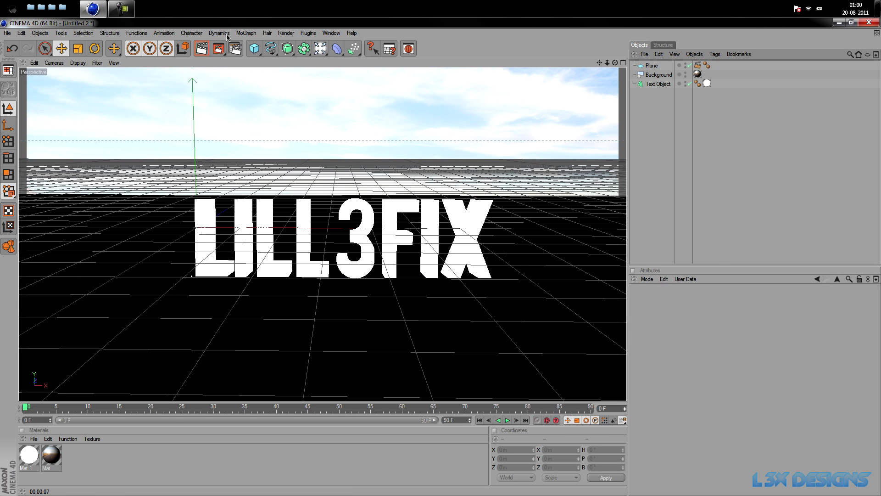
click(202, 49)
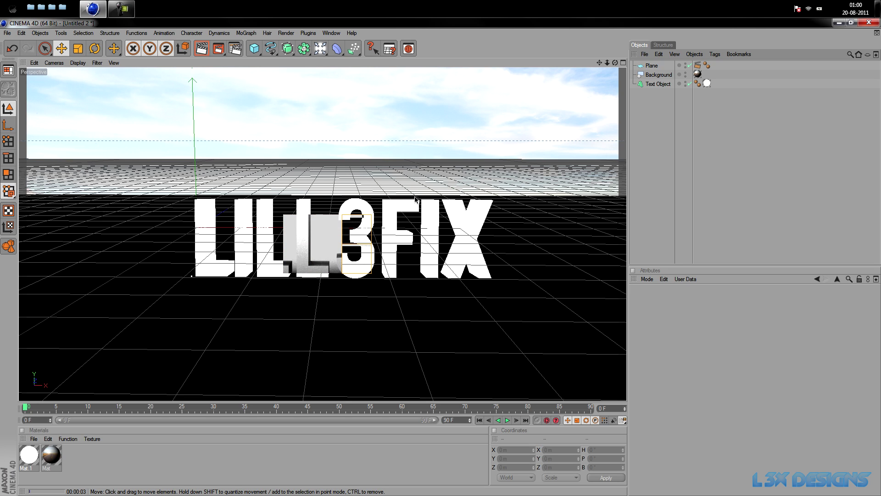
click(387, 125)
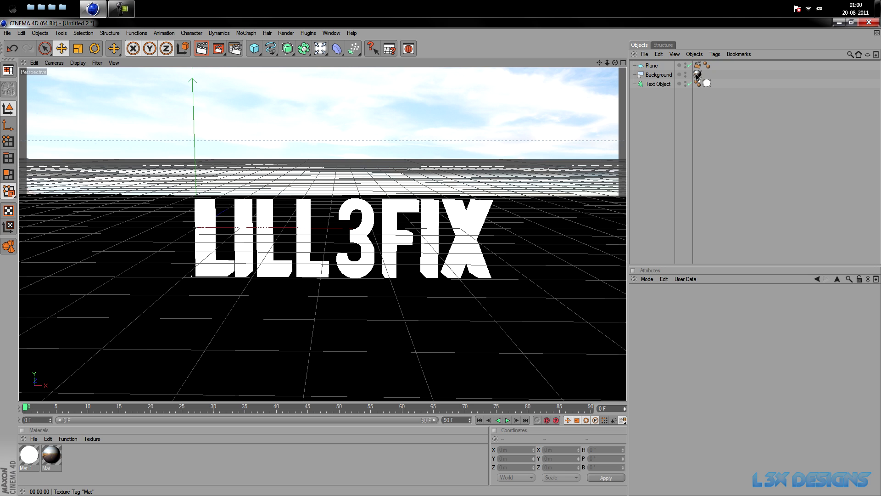
Step: Copy the Background object's frontal road texture tag onto the ground plane and render the view to check the blend
drag(697, 76, 714, 63)
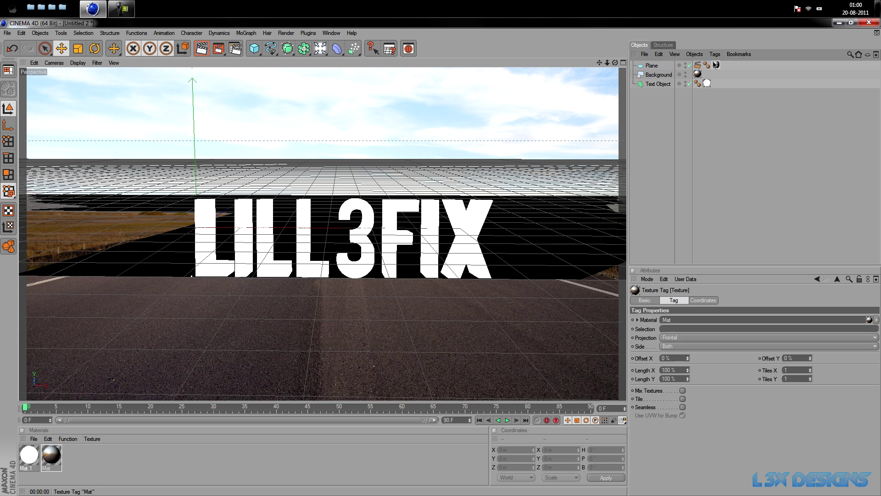
click(203, 48)
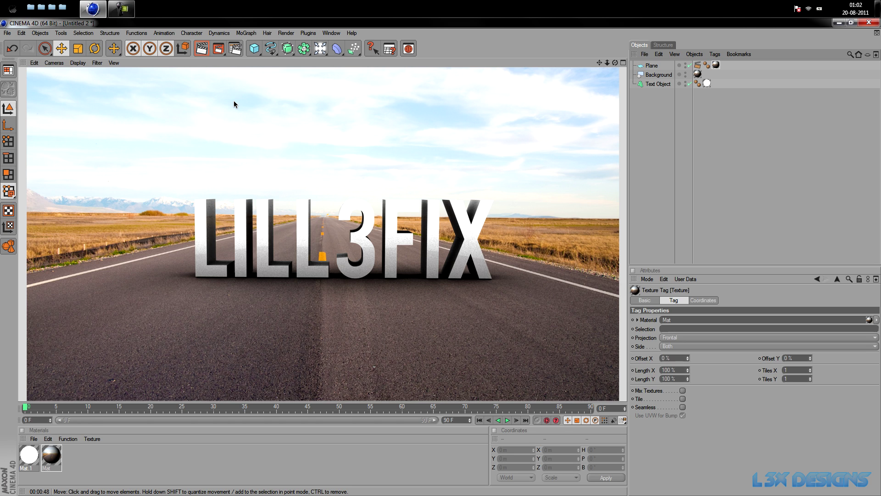
click(234, 101)
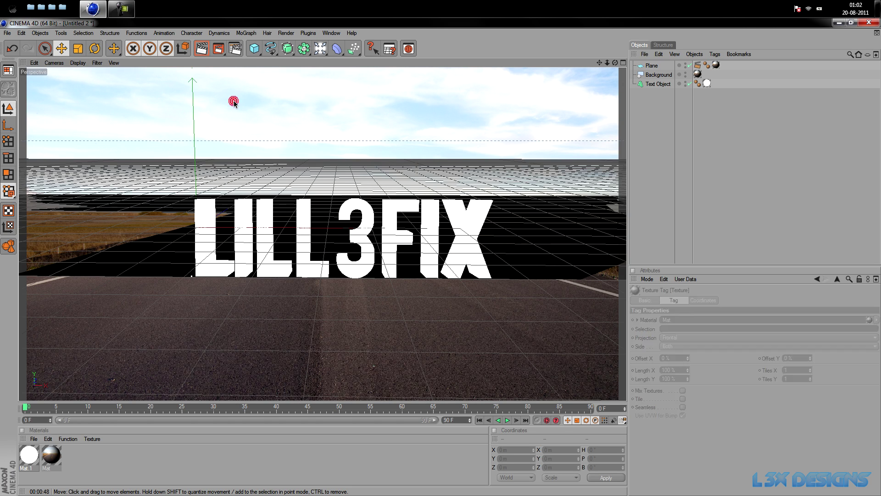